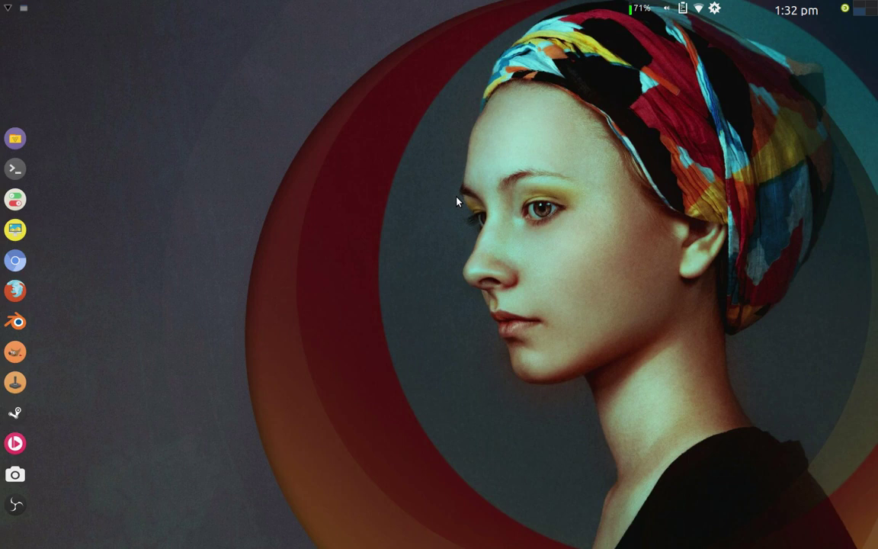
pyautogui.rightClick(323, 136)
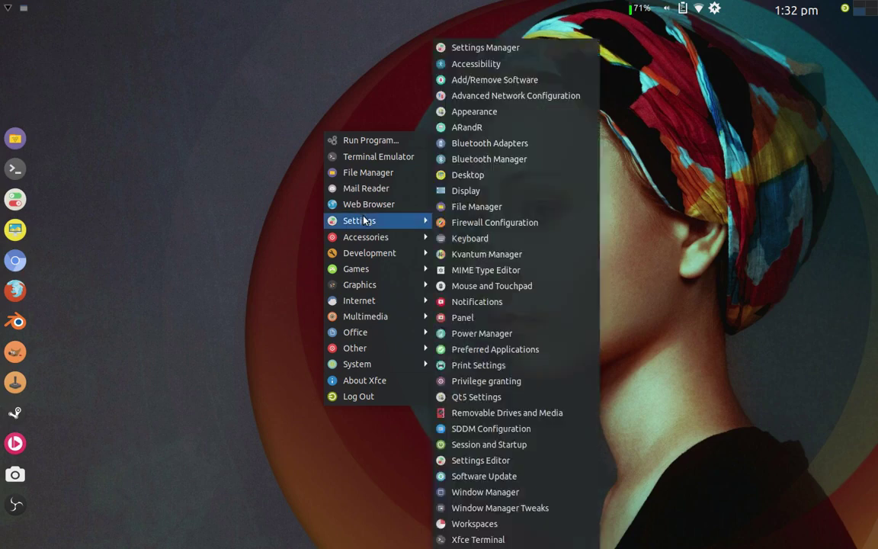
pyautogui.moveTo(374, 220)
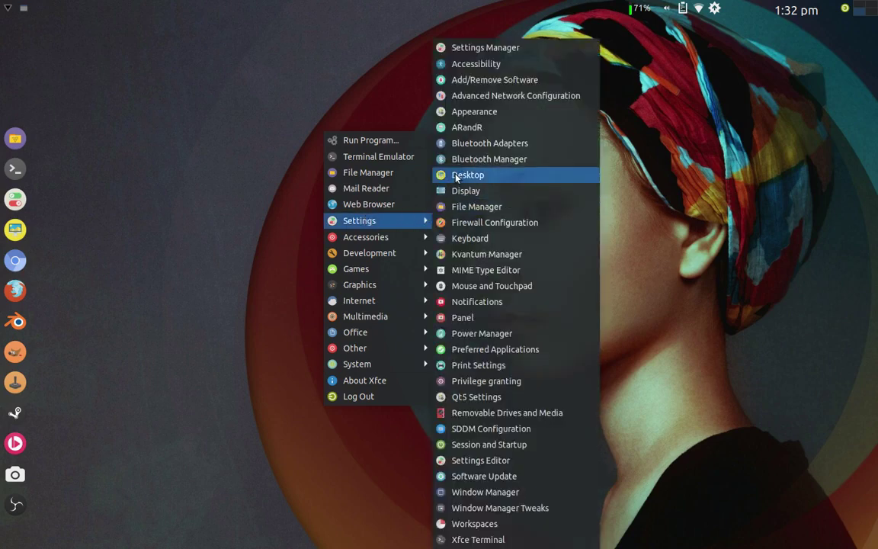
pyautogui.click(455, 176)
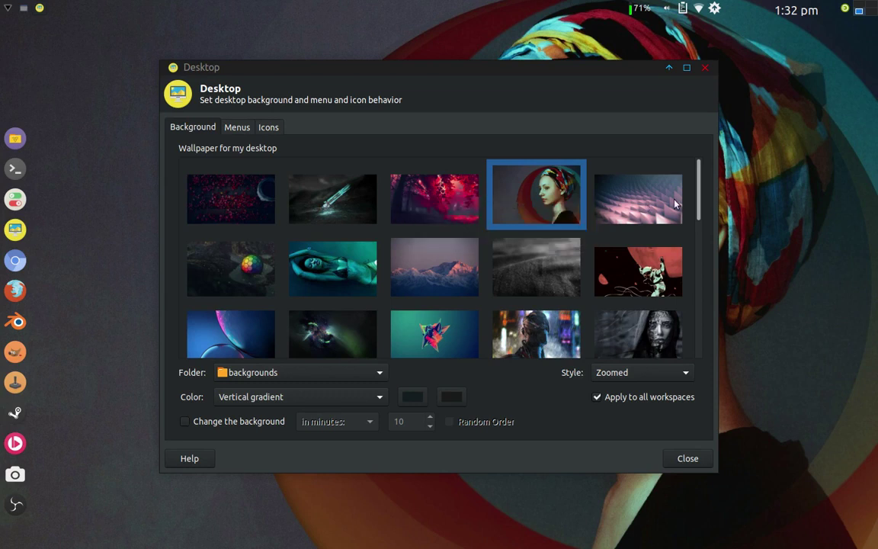
pyautogui.scroll(-1, 697, 196)
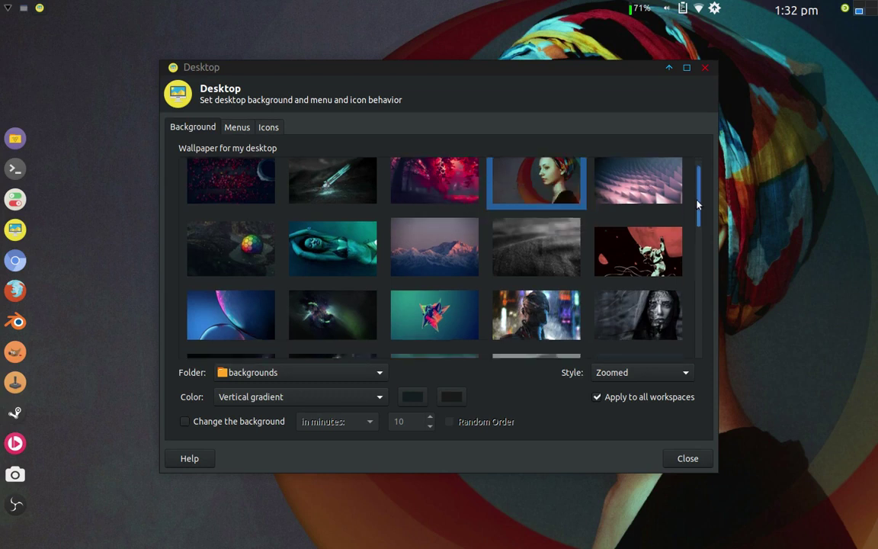
pyautogui.scroll(1, 697, 196)
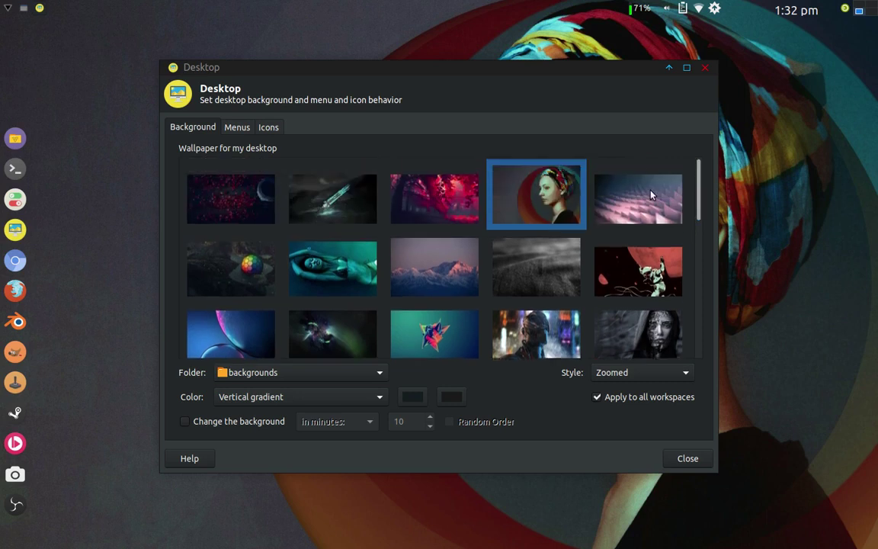
pyautogui.moveTo(698, 198)
pyautogui.mouseDown()
pyautogui.moveTo(705, 333)
pyautogui.moveTo(705, 316)
pyautogui.mouseUp()
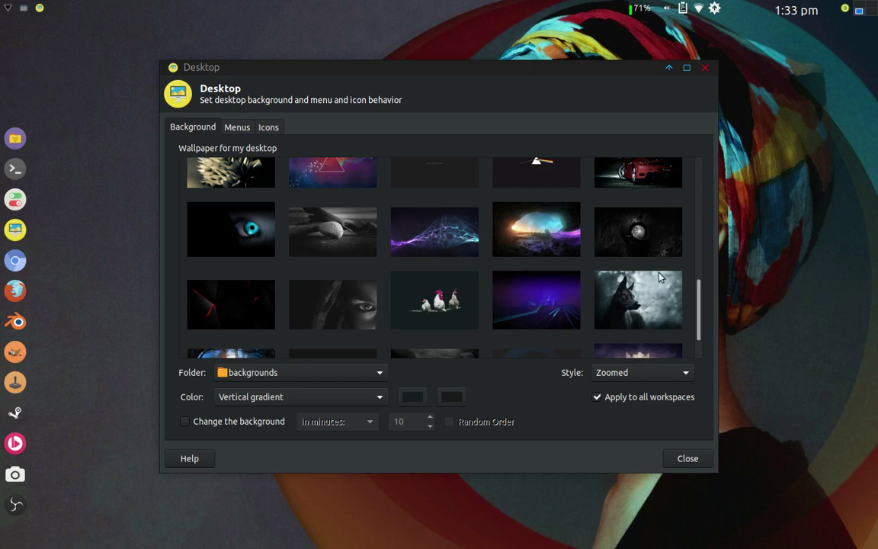
pyautogui.moveTo(700, 300); pyautogui.dragTo(700, 226)
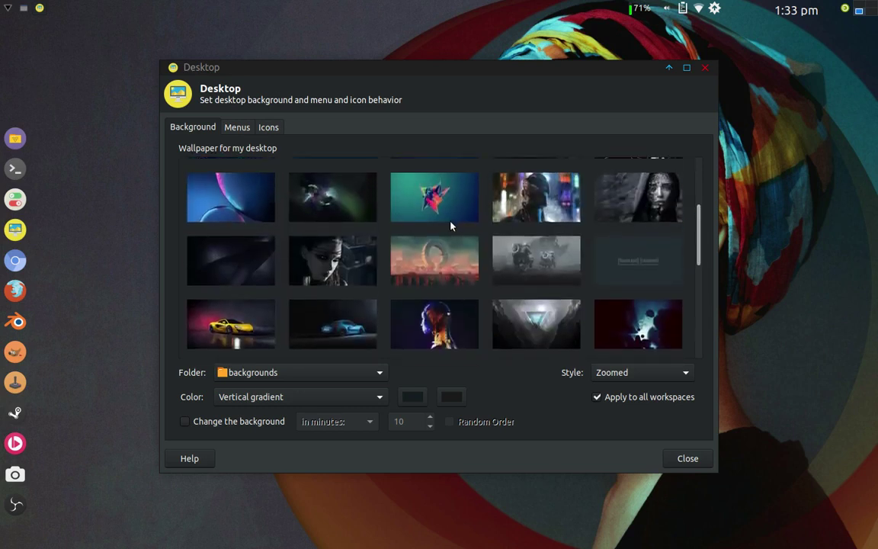
pyautogui.click(329, 265)
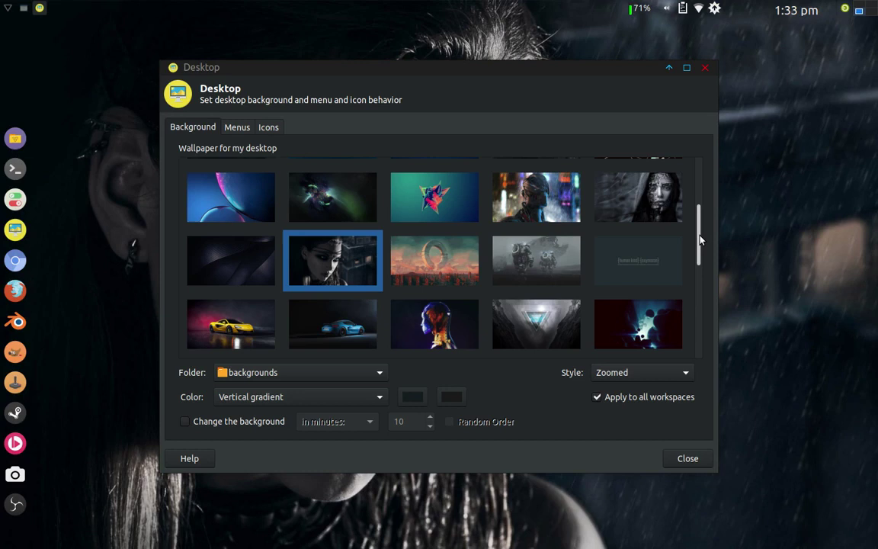
pyautogui.scroll(5, 697, 239)
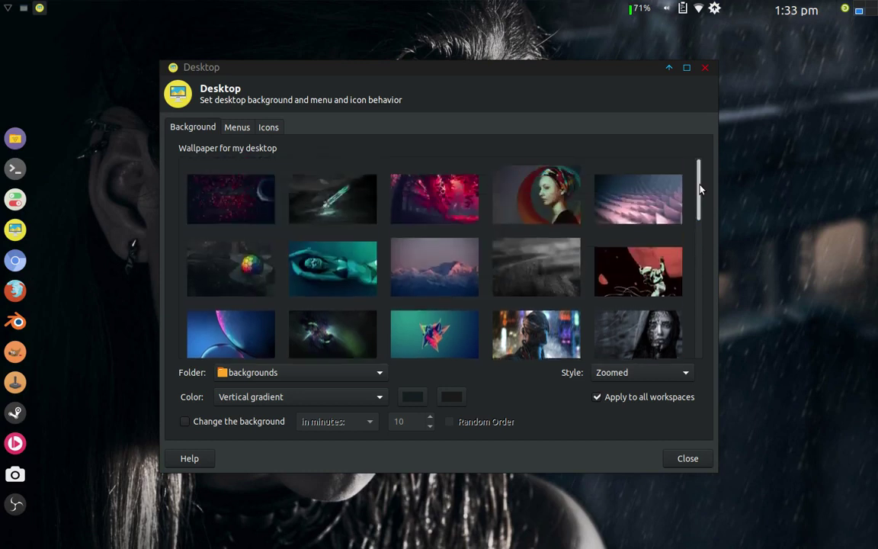
pyautogui.click(547, 215)
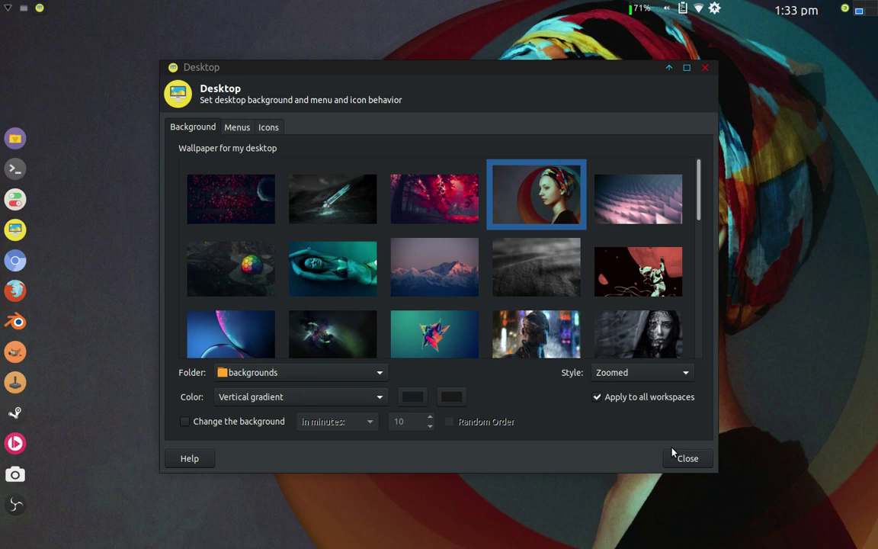
pyautogui.click(687, 459)
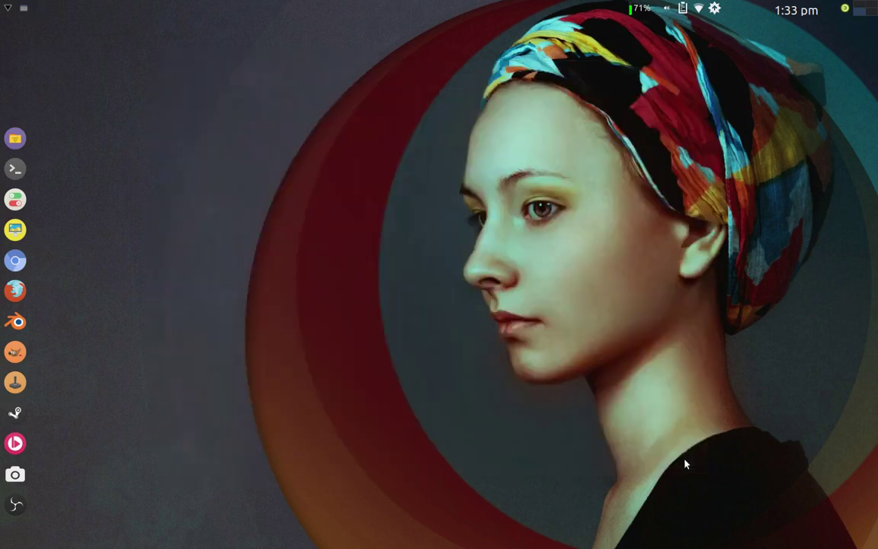
# Open a new Terminal Emulator from the desktop menu and run htop.
pyautogui.rightClick(456, 262)
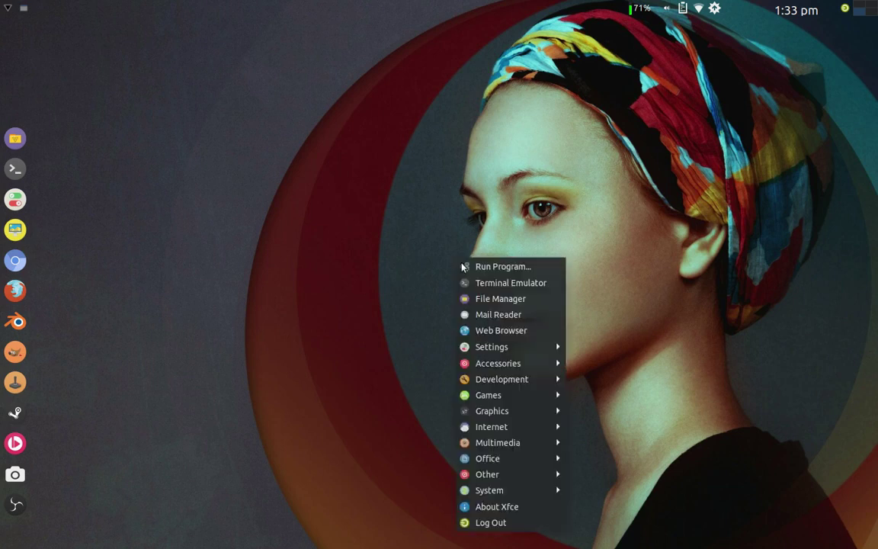
pyautogui.click(482, 285)
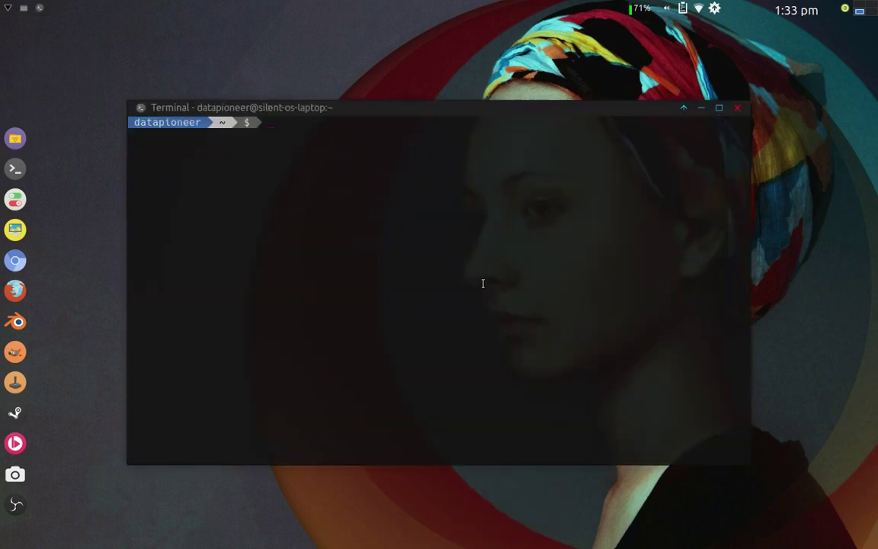
pyautogui.write('htop')
pyautogui.press('Return')
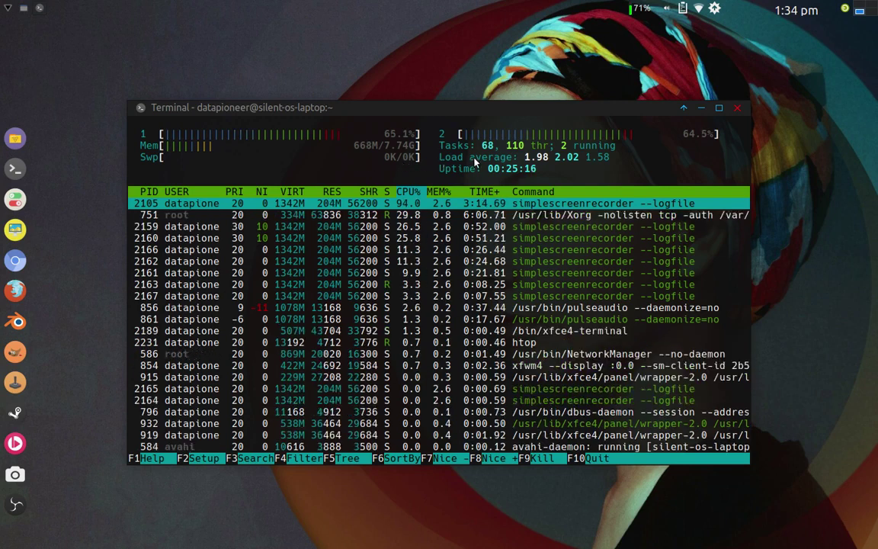
# Close the htop terminal and run free -m in a new terminal, showing 7928 MB total.
pyautogui.click(737, 109)
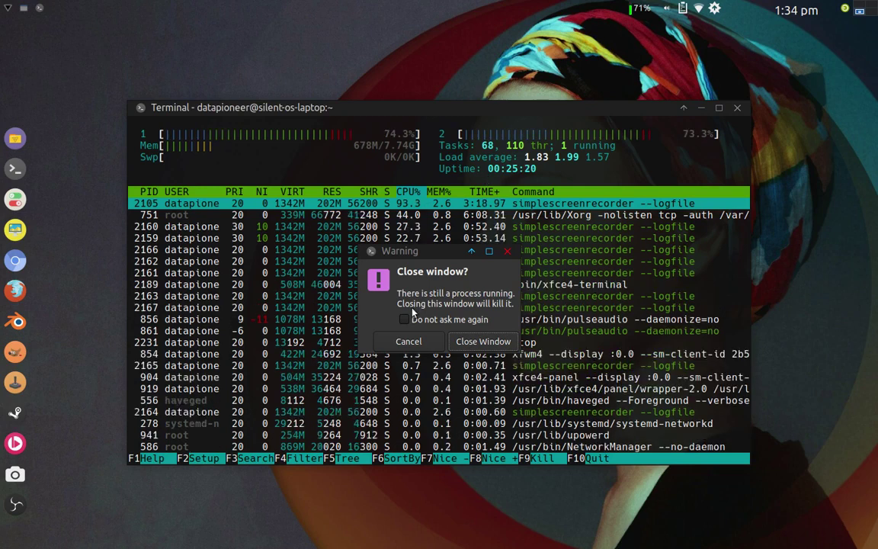
pyautogui.click(472, 346)
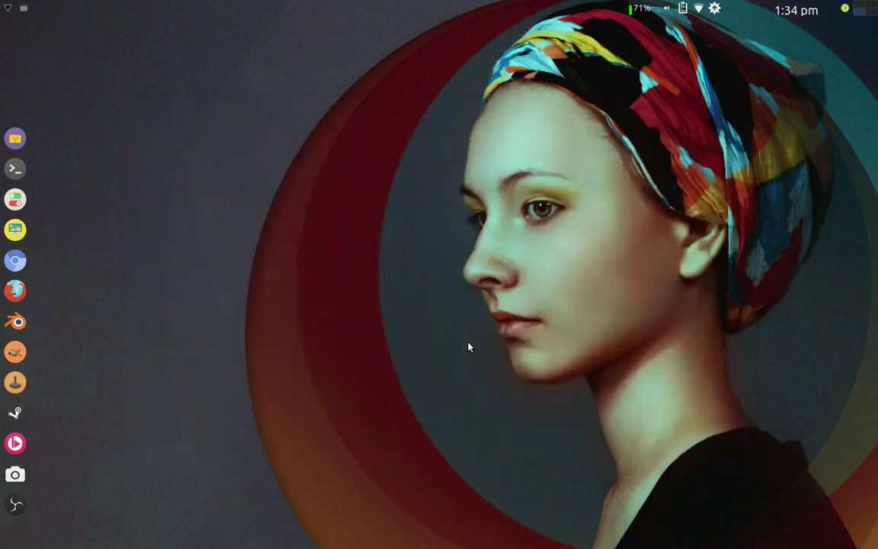
pyautogui.rightClick(392, 187)
pyautogui.click(415, 206)
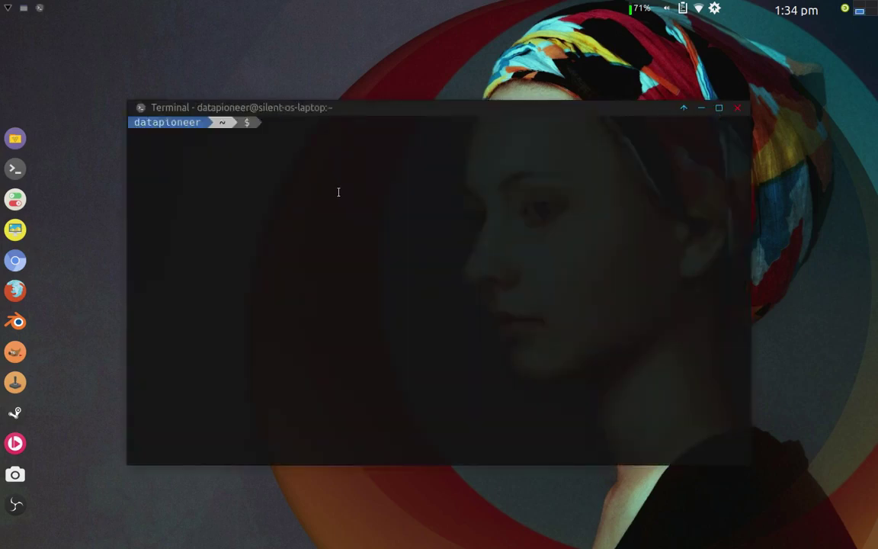
pyautogui.write('free -')
pyautogui.write('m')
pyautogui.press('Return')
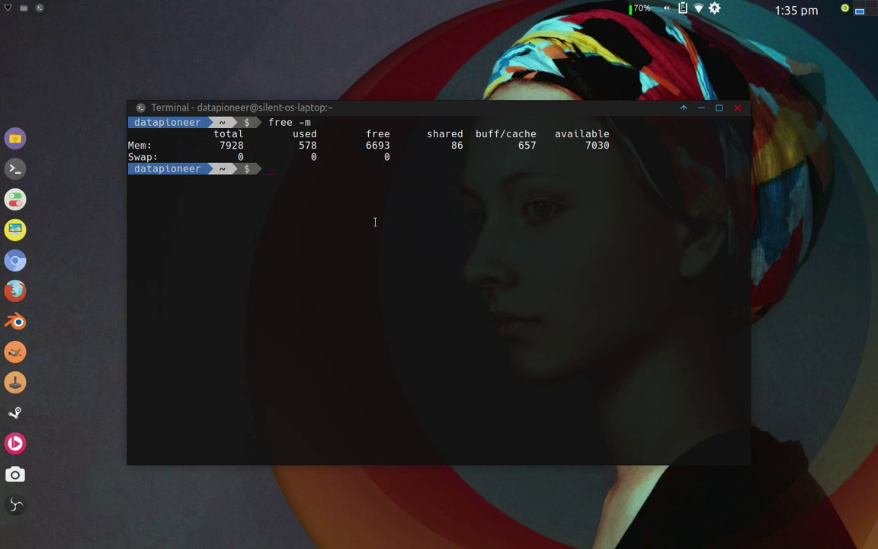
# Run uname -r to print the kernel release 4.20.7-arch1-1-ARCH.
pyautogui.write('unam')
pyautogui.write('e -a')
pyautogui.press('BackSpace')
pyautogui.write('r')
pyautogui.press('Return')
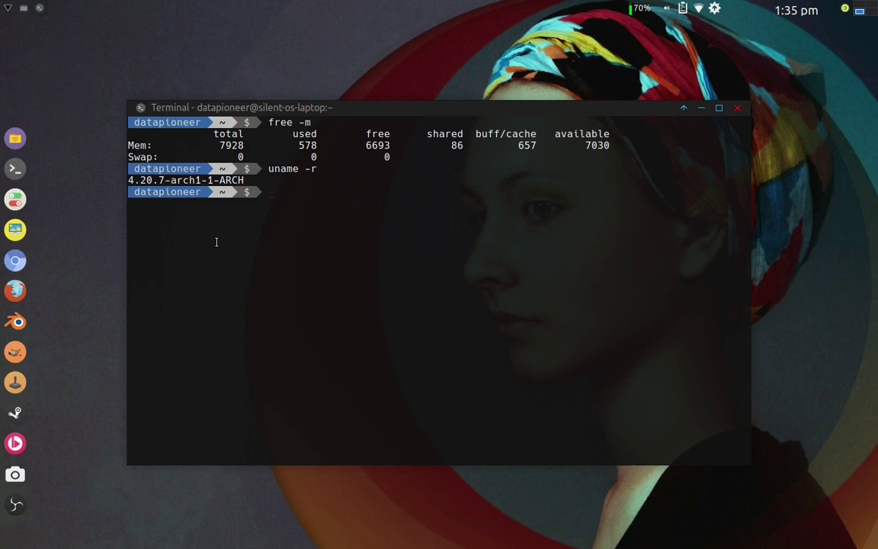
# Type 'exit' and 'sudo pacman -Syu' at the prompt, erasing each without running it.
pyautogui.write('exit')
pyautogui.press('BackSpace')
pyautogui.press('BackSpace')
pyautogui.press('BackSpace')
pyautogui.press('BackSpace')
pyautogui.write('sud')
pyautogui.write('o pacman ')
pyautogui.write('-')
pyautogui.write('Syu')
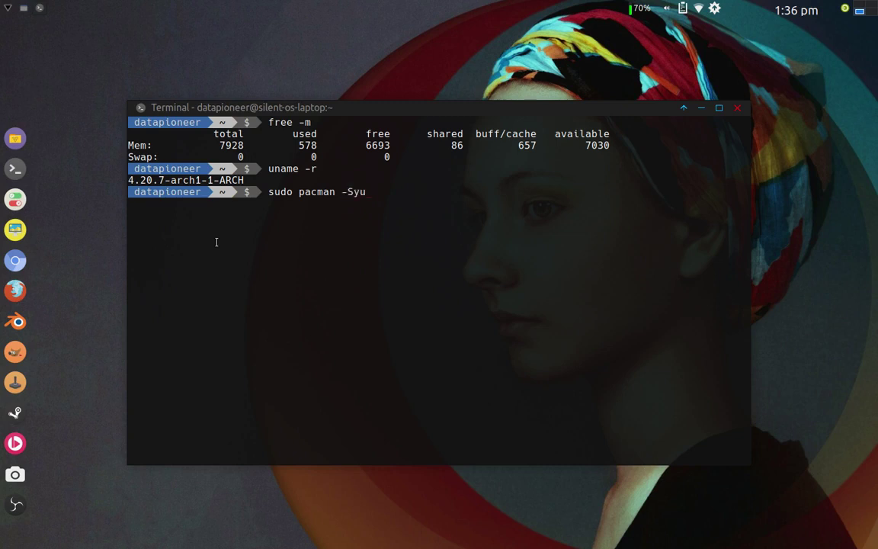
pyautogui.press('BackSpace')
pyautogui.press('BackSpace')
pyautogui.press('BackSpace')
pyautogui.press('BackSpace')
pyautogui.press('BackSpace')
pyautogui.press('BackSpace')
pyautogui.press('BackSpace')
pyautogui.press('BackSpace')
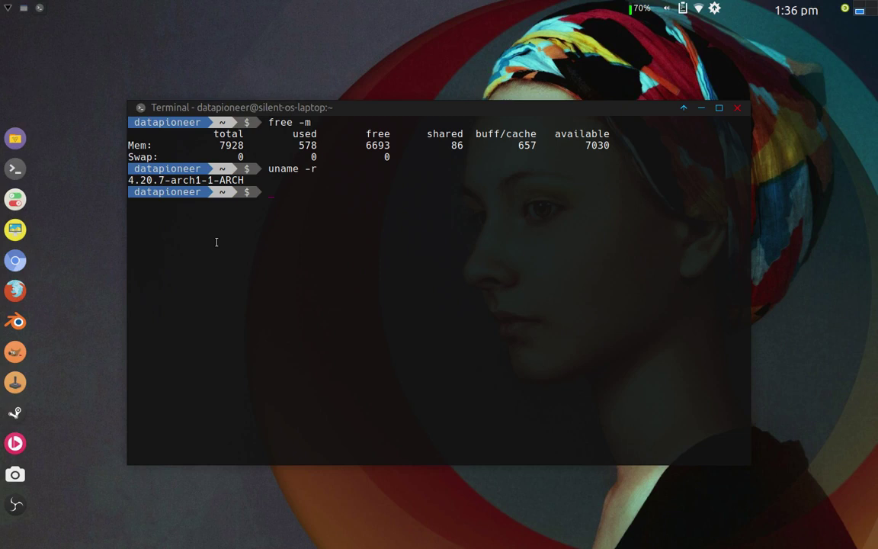
# Sync packages with pacupd, upgrade with pacupg (nothing to do), then exit the terminal.
pyautogui.write('pac')
pyautogui.write('upd')
pyautogui.press('Return')
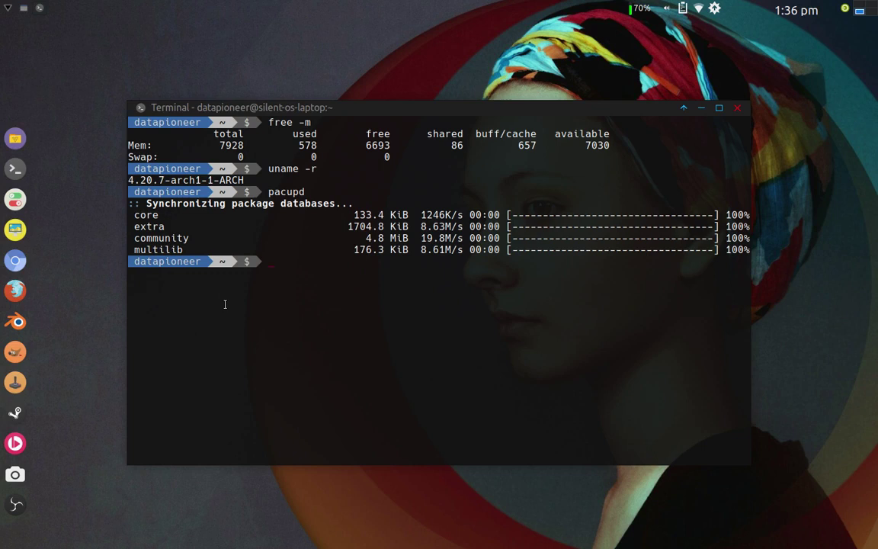
pyautogui.write('pacupg')
pyautogui.press('Return')
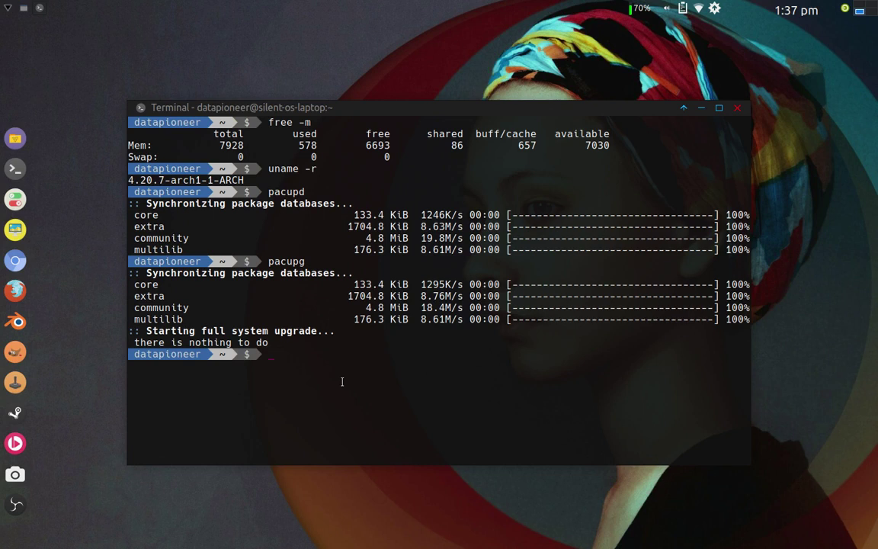
pyautogui.write('exit')
pyautogui.press('Return')
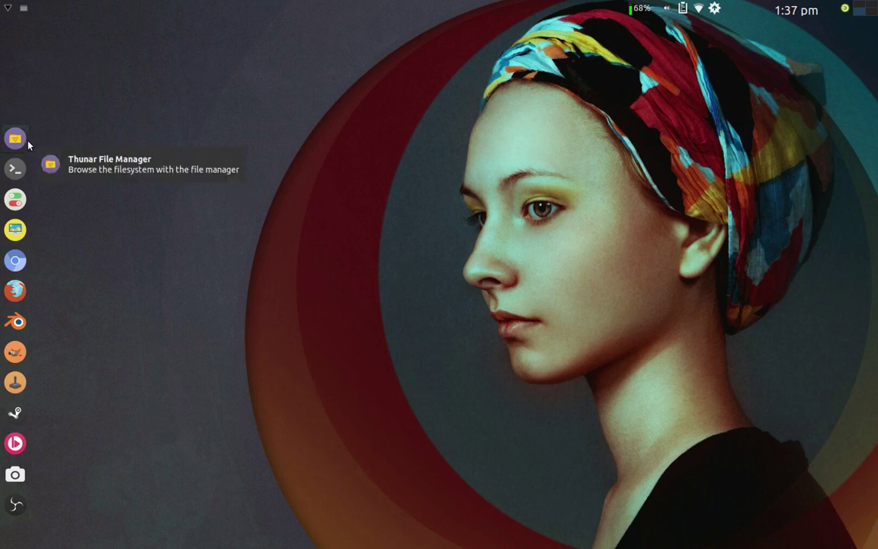
pyautogui.rightClick(28, 250)
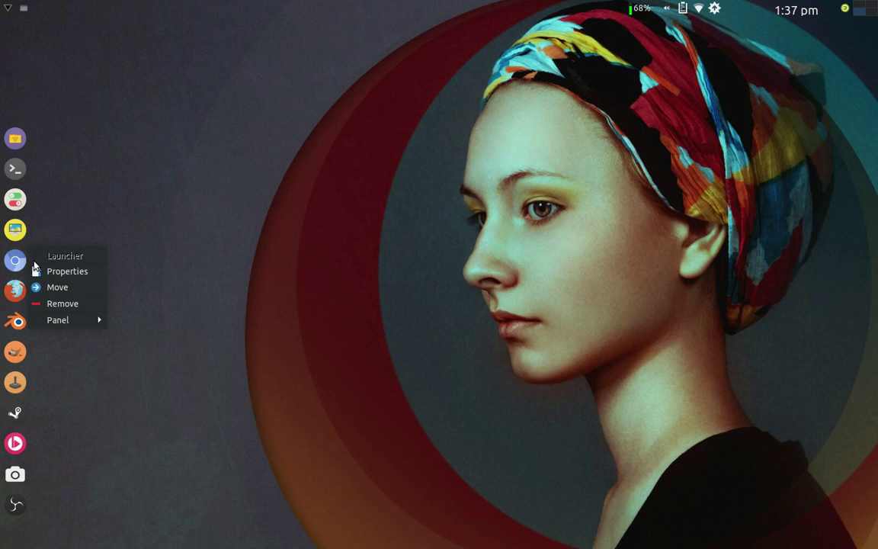
pyautogui.moveTo(58, 320)
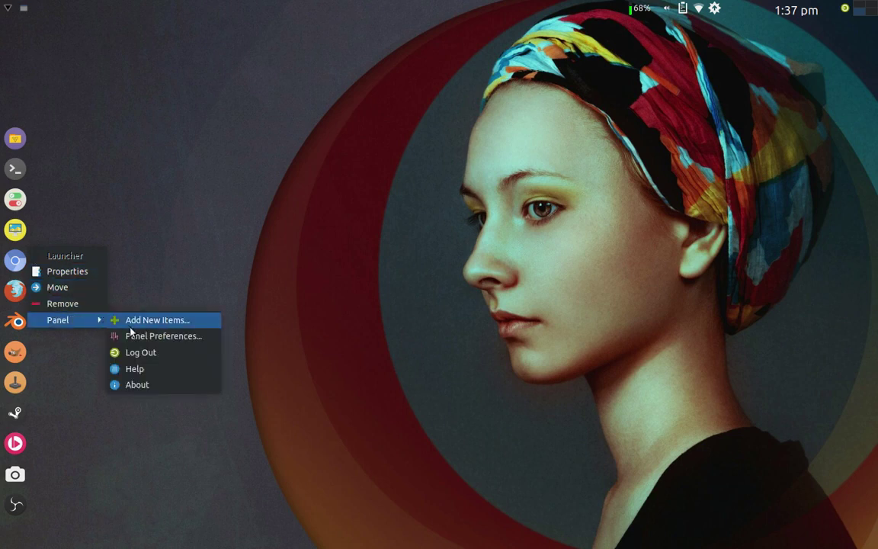
# Unlock Panel 2 in Panel Preferences and switch its mode to Horizontal, then back to Vertical.
pyautogui.click(134, 336)
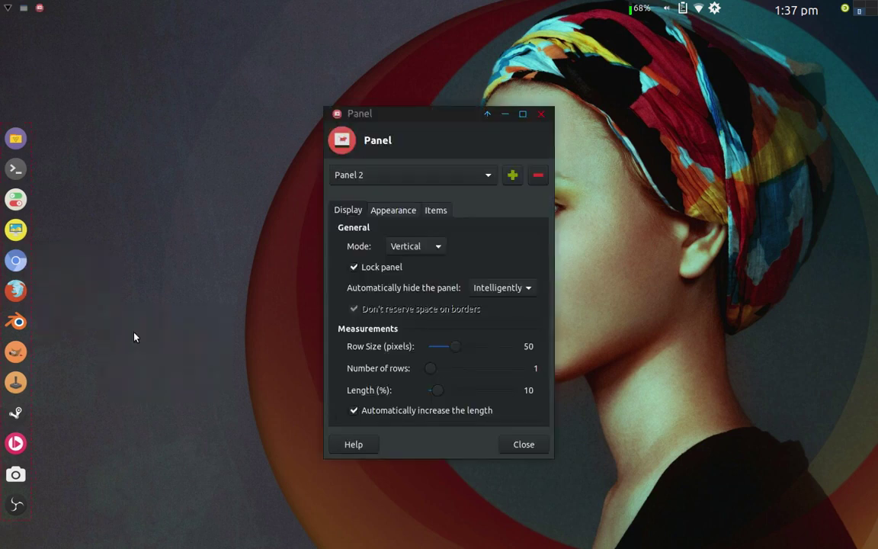
pyautogui.click(355, 267)
pyautogui.click(417, 246)
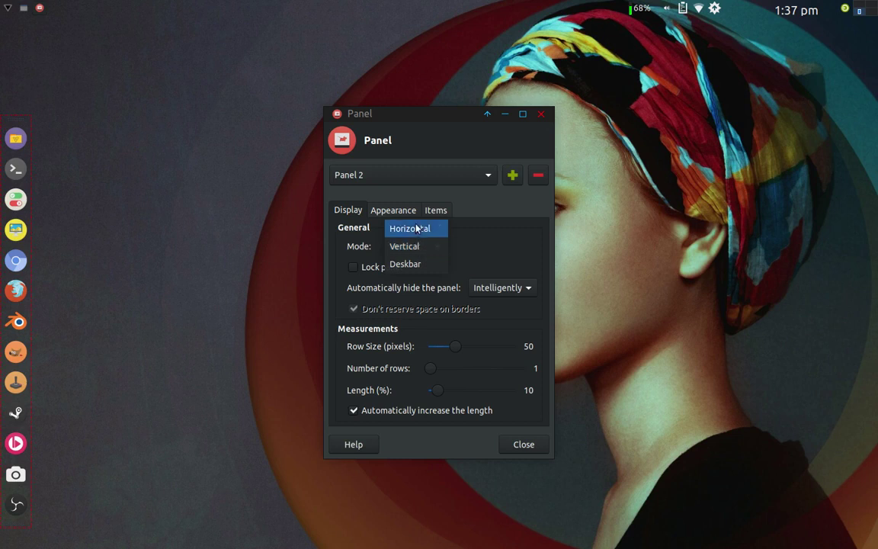
pyautogui.click(417, 228)
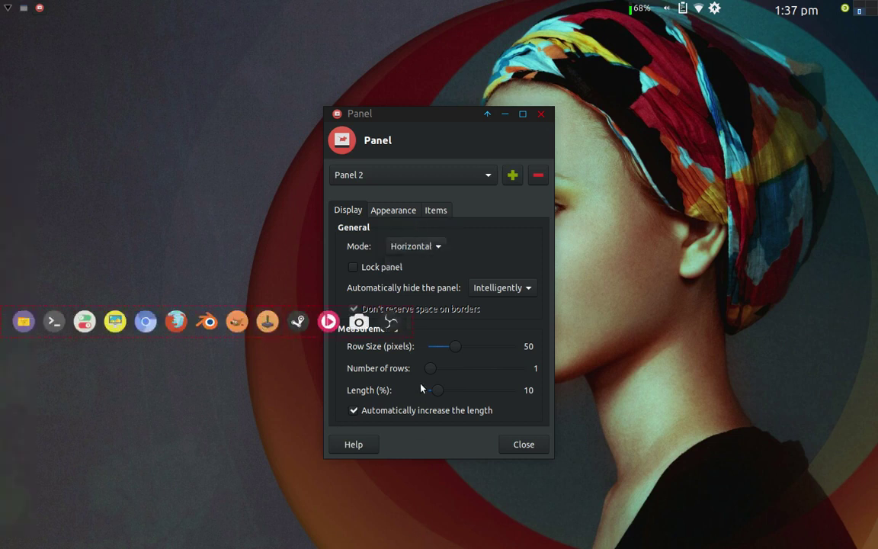
pyautogui.click(424, 247)
pyautogui.click(422, 266)
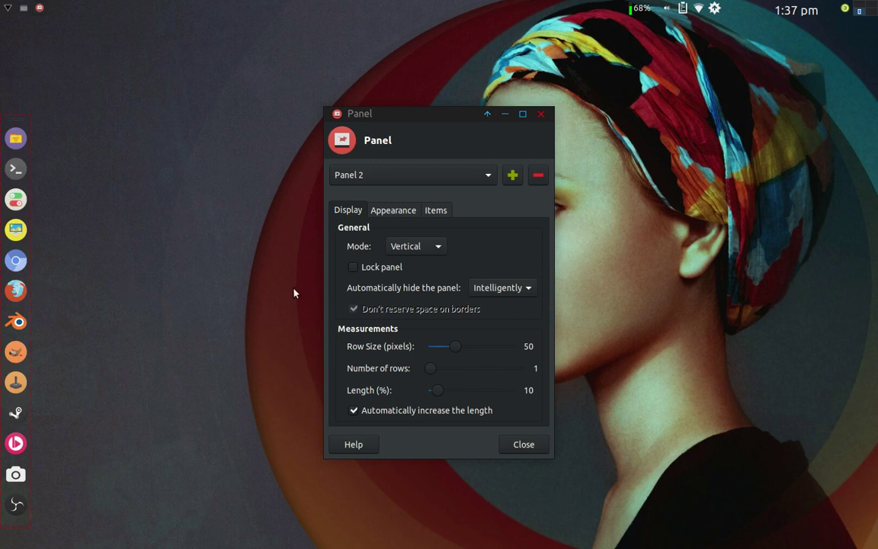
pyautogui.click(390, 213)
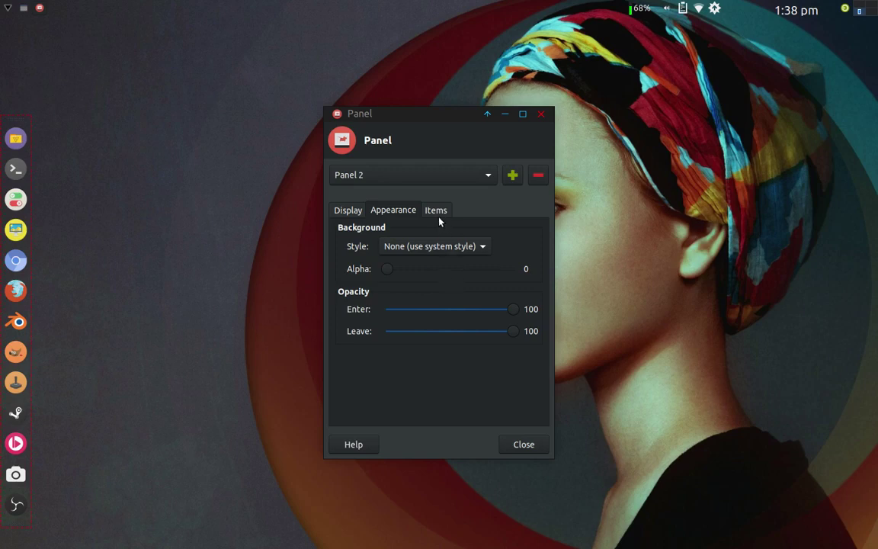
# Browse the Display, Items and Appearance tabs, opening the Style list without changing it.
pyautogui.click(355, 212)
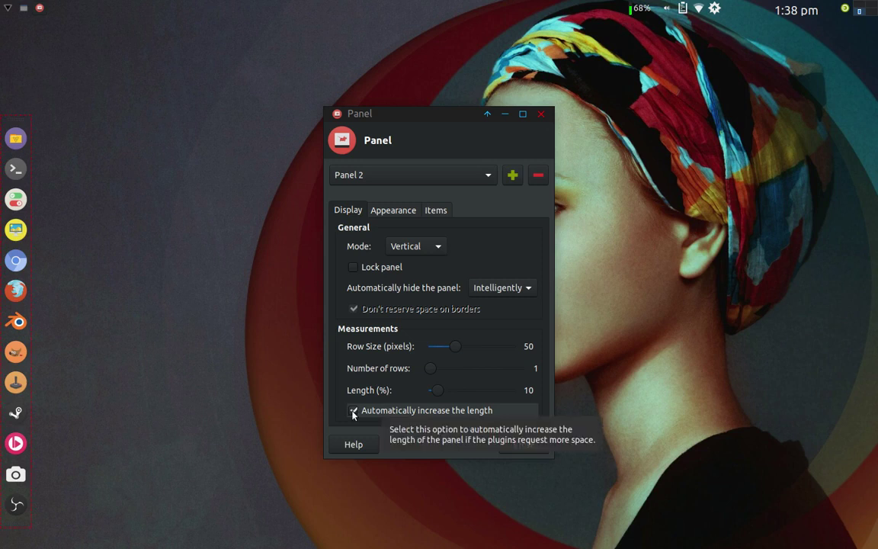
pyautogui.click(432, 215)
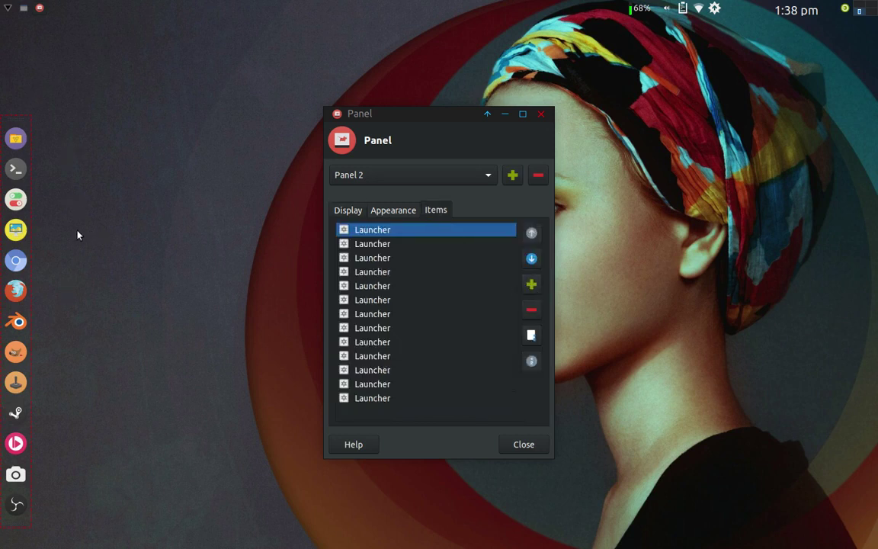
pyautogui.click(404, 217)
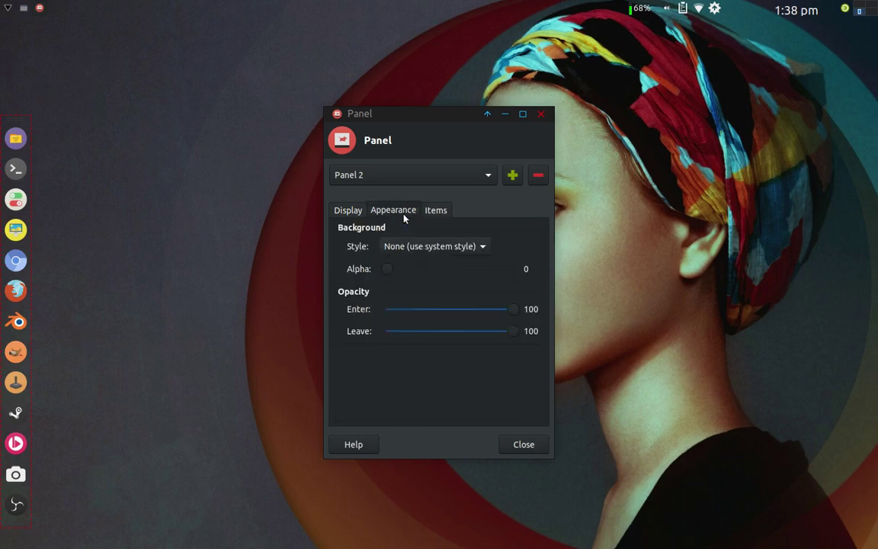
pyautogui.click(448, 248)
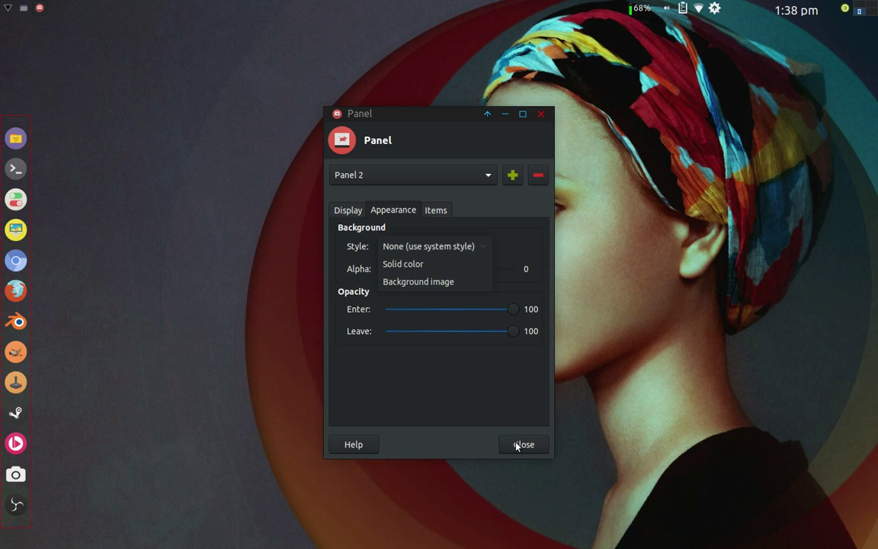
pyautogui.click(353, 209)
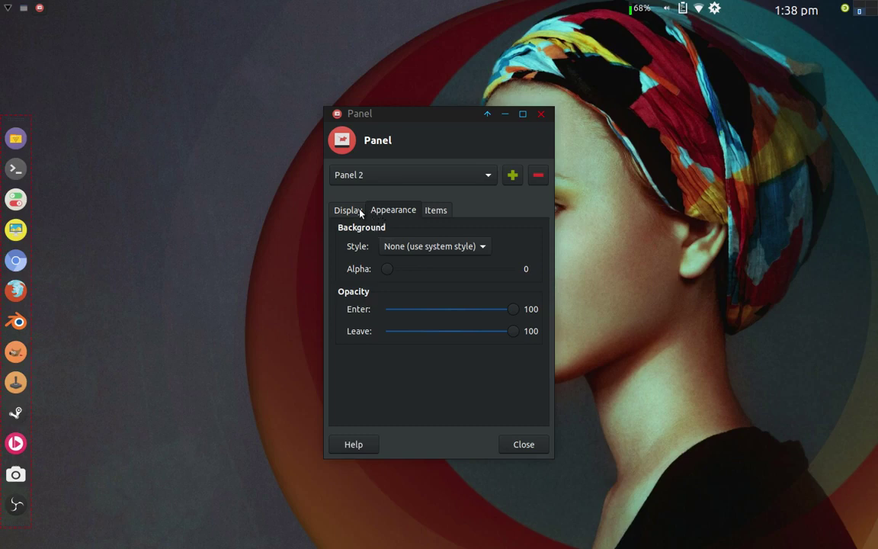
# Re-enable Lock panel and close Panel Preferences.
pyautogui.click(361, 213)
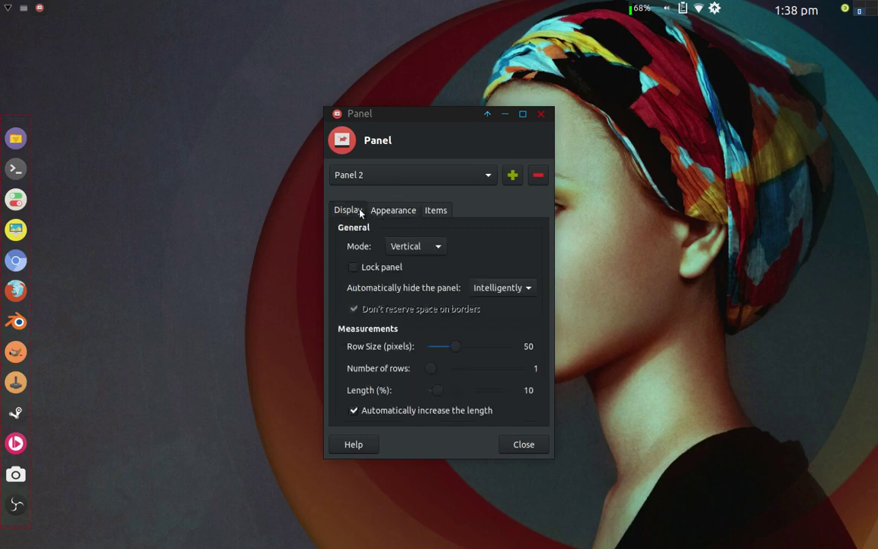
pyautogui.click(356, 262)
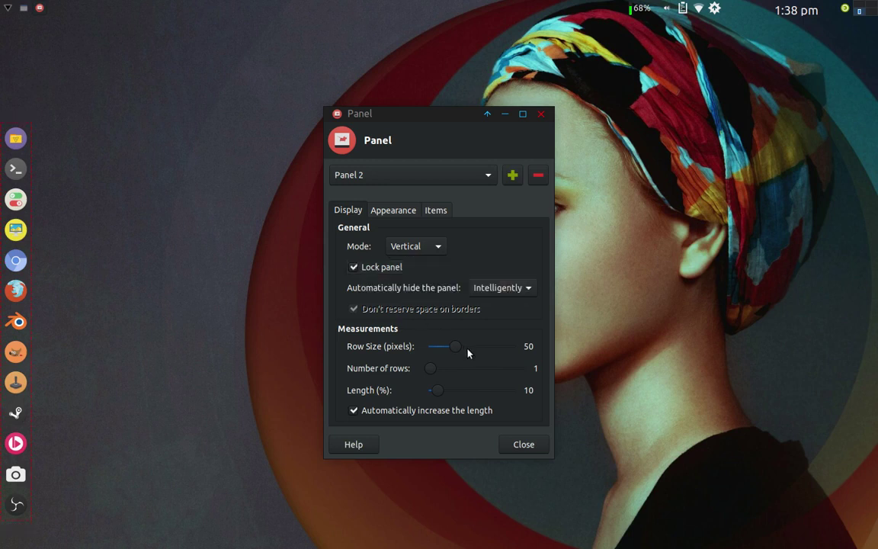
pyautogui.click(524, 446)
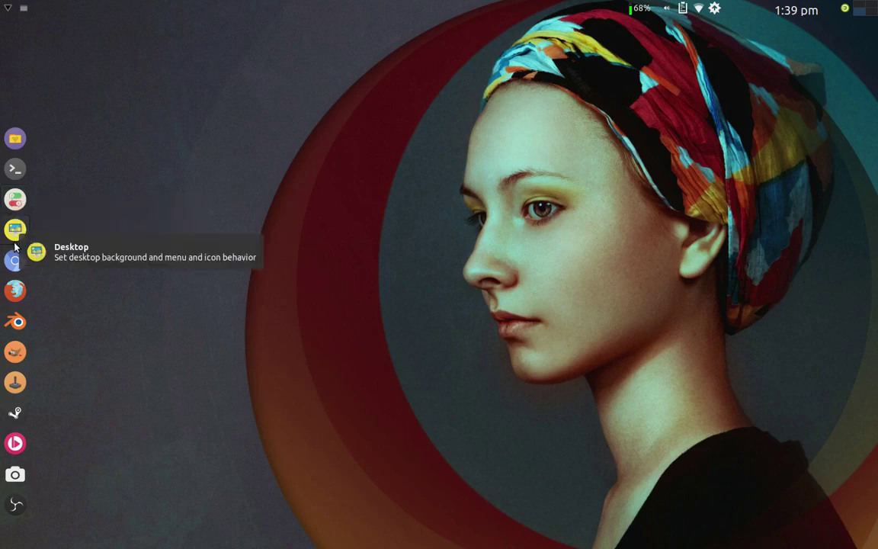
pyautogui.click(16, 290)
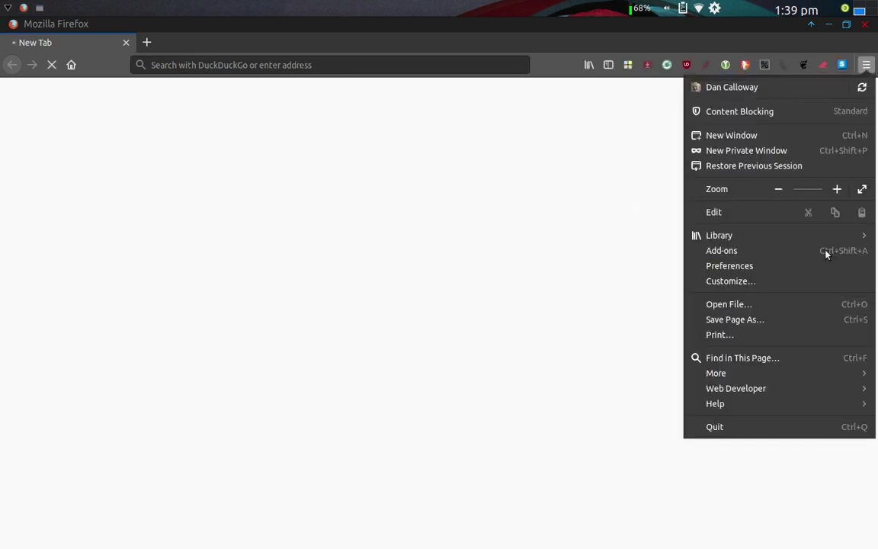
# Show Firefox's About window (version 65.0, 64-bit) and close it.
pyautogui.click(768, 401)
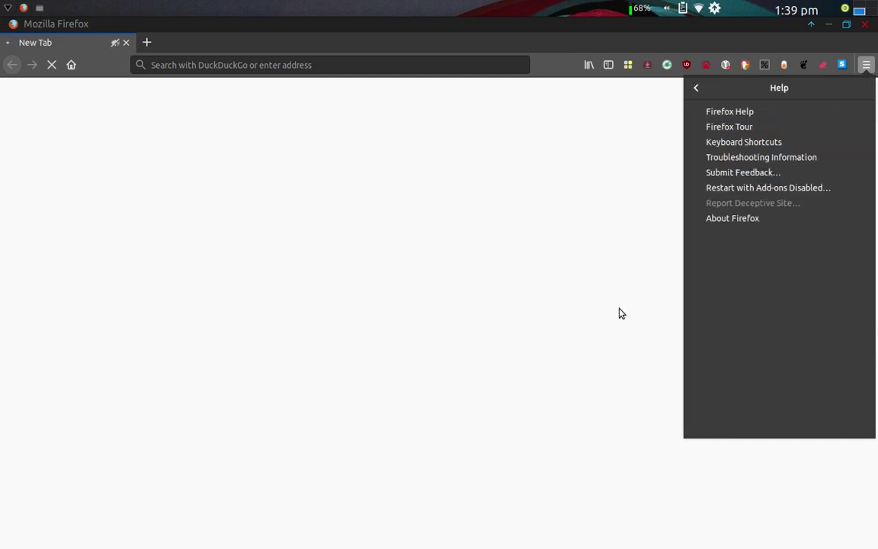
pyautogui.click(706, 220)
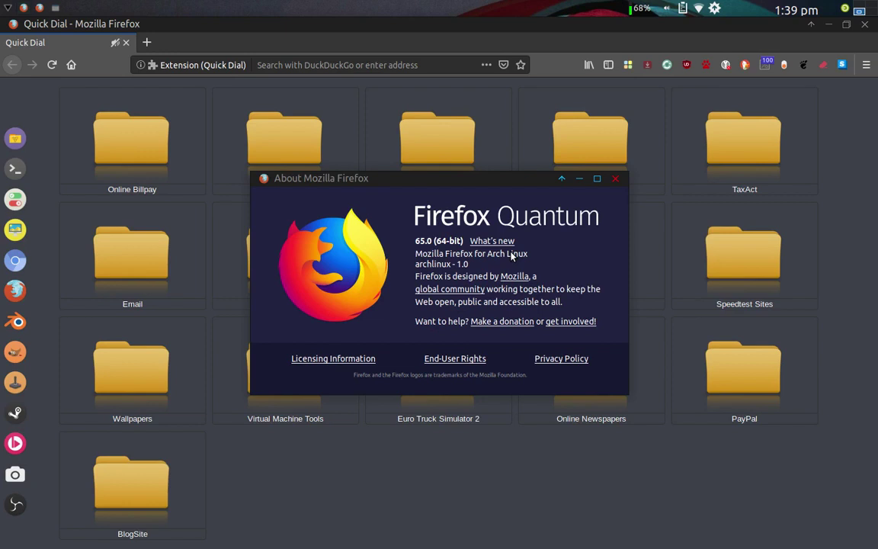
pyautogui.click(616, 180)
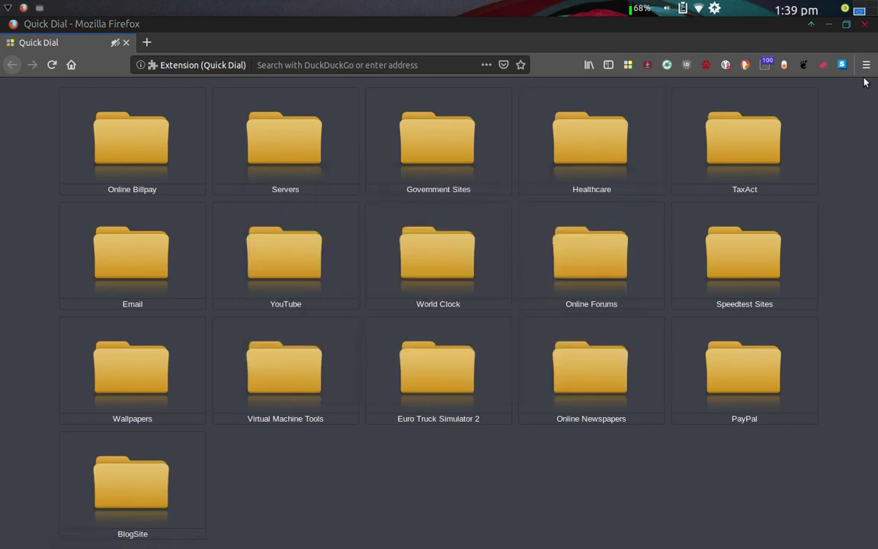
# Close the Firefox window to return to the bare desktop.
pyautogui.click(867, 25)
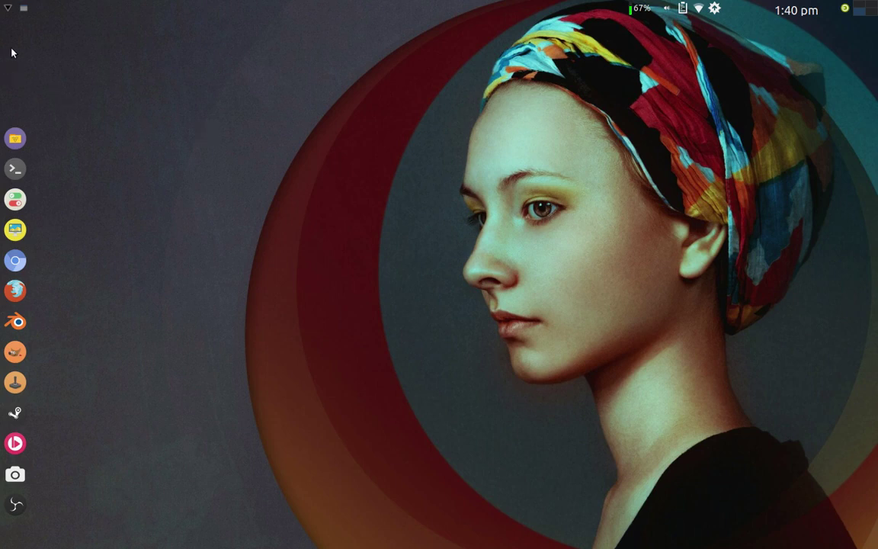
# Open the Whisker Menu and browse to Accessories, showing KeePassXC, Redshift and Vim.
pyautogui.click(9, 12)
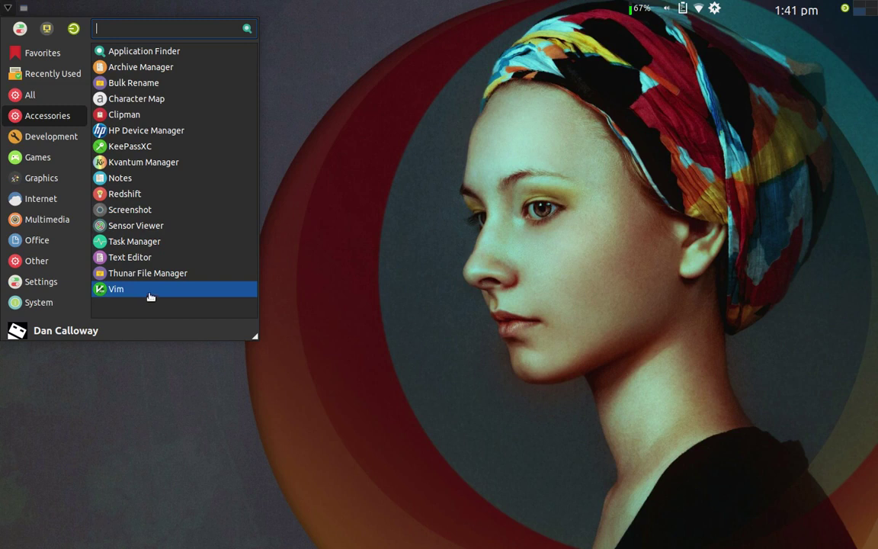
# Launch Vim from Accessories, then close its terminal window.
pyautogui.click(150, 296)
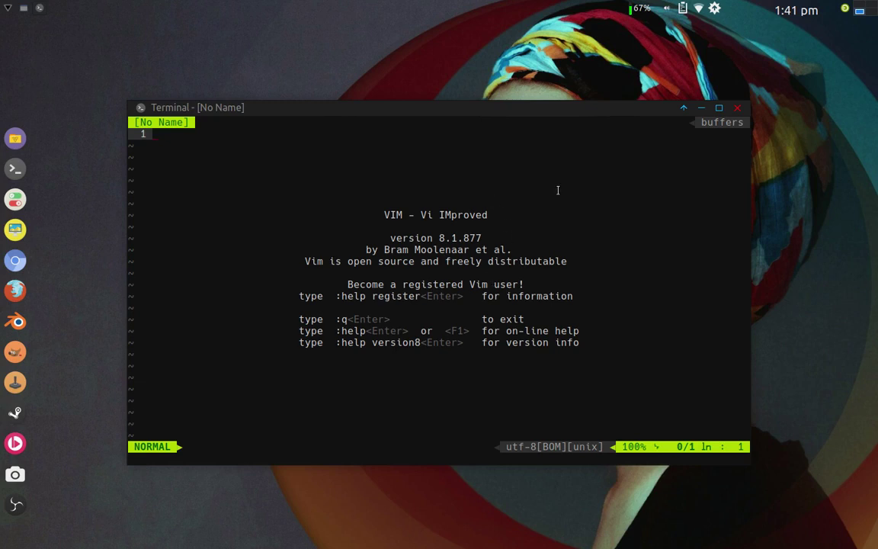
pyautogui.click(738, 108)
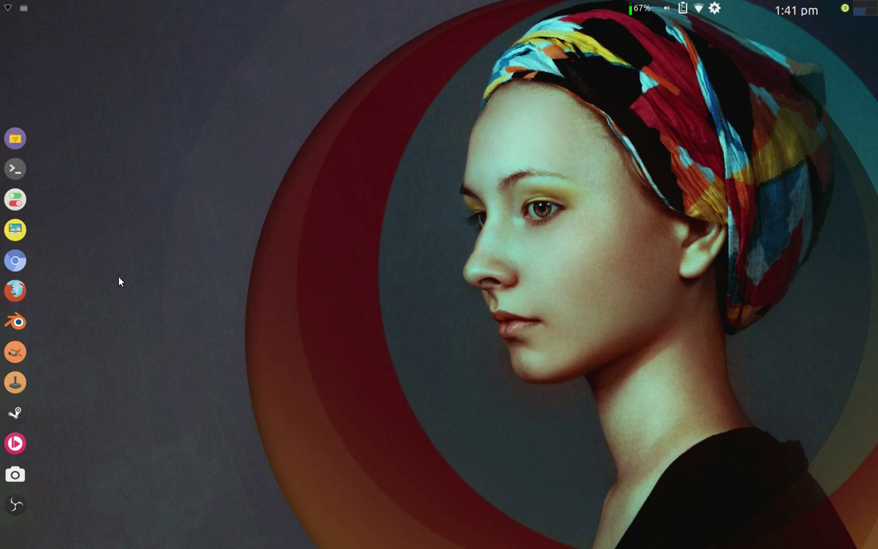
pyautogui.click(9, 9)
# Browse the Whisker Menu's All, Accessories, Development, Games, Graphics and Internet categories.
pyautogui.click(24, 94)
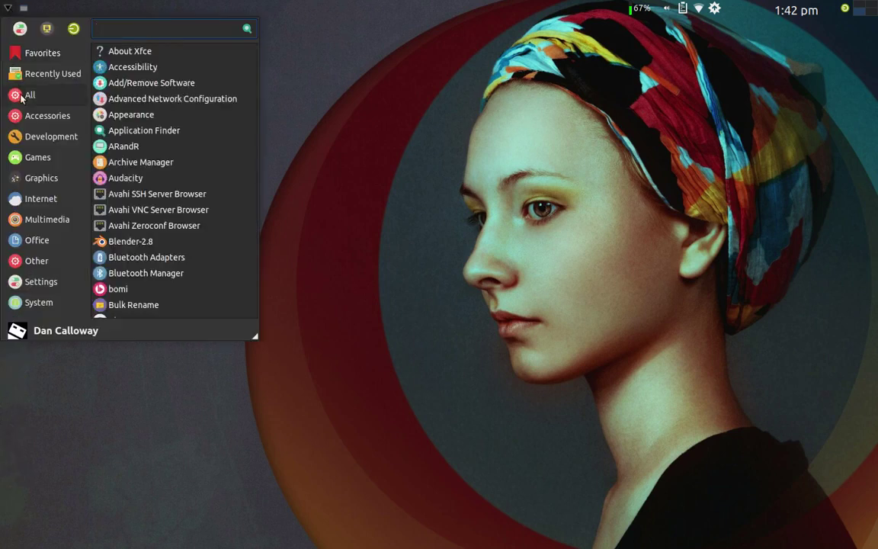
pyautogui.click(32, 115)
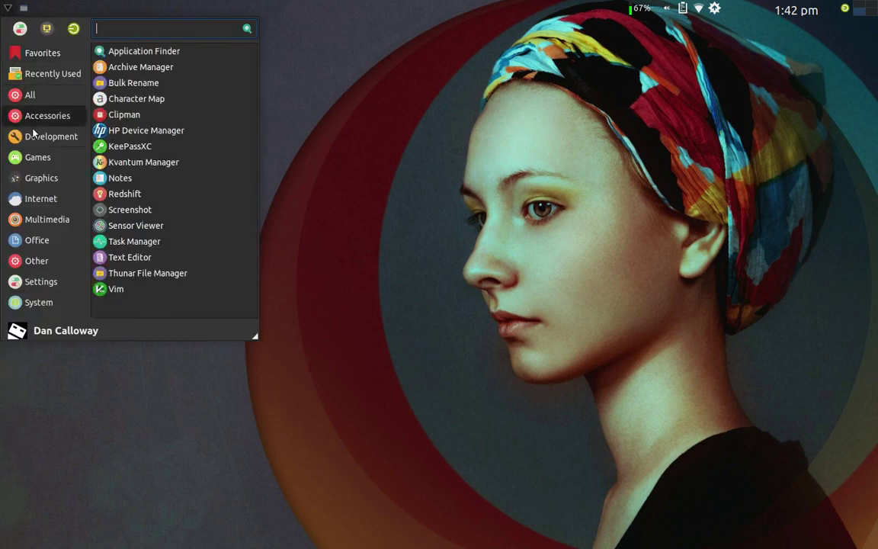
pyautogui.click(35, 134)
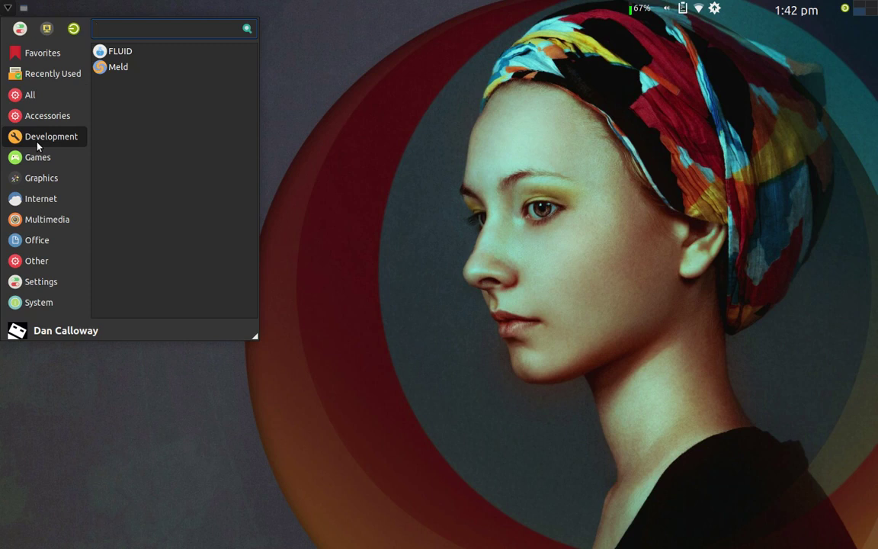
pyautogui.click(37, 158)
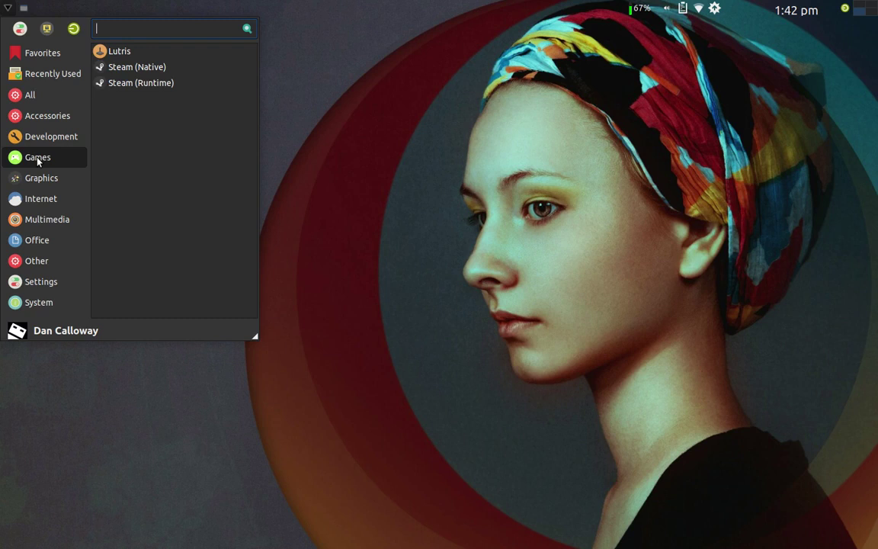
pyautogui.click(37, 178)
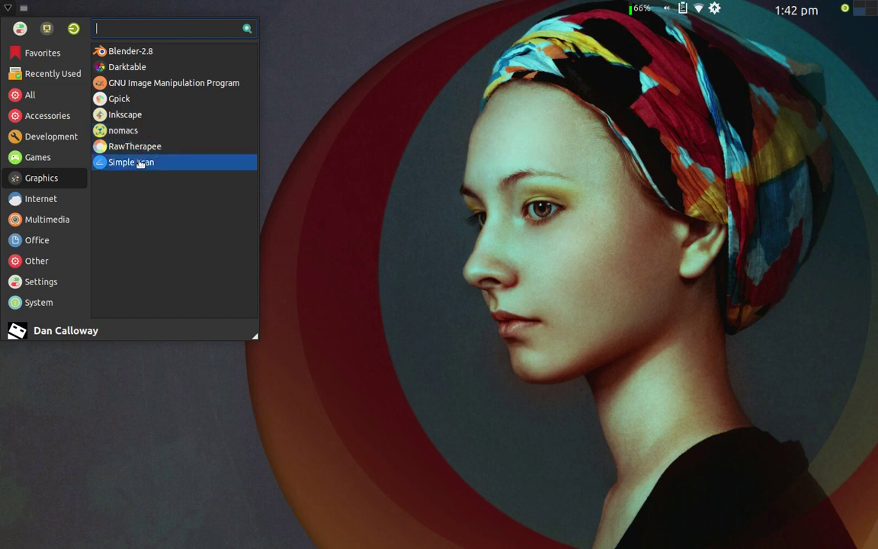
pyautogui.click(48, 198)
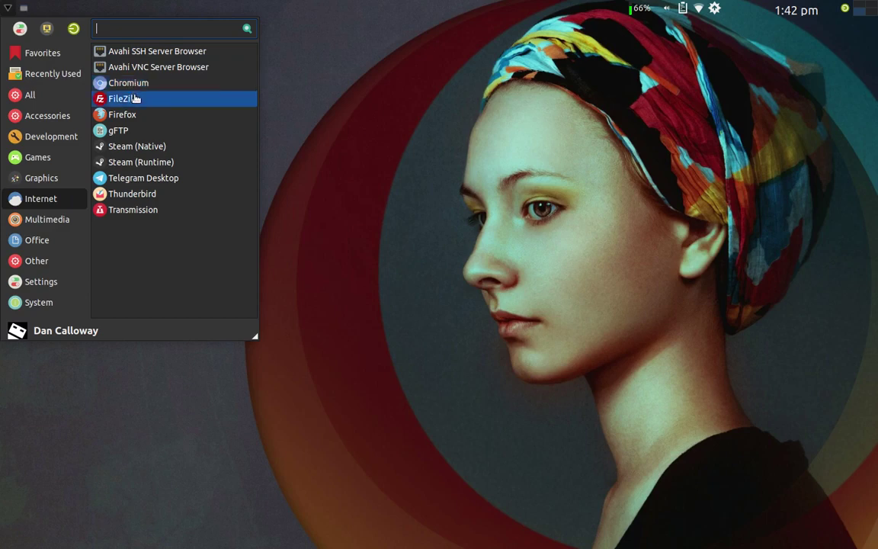
# Launch gFTP and start connecting to the FTP server at 192.168.1.157.
pyautogui.click(140, 129)
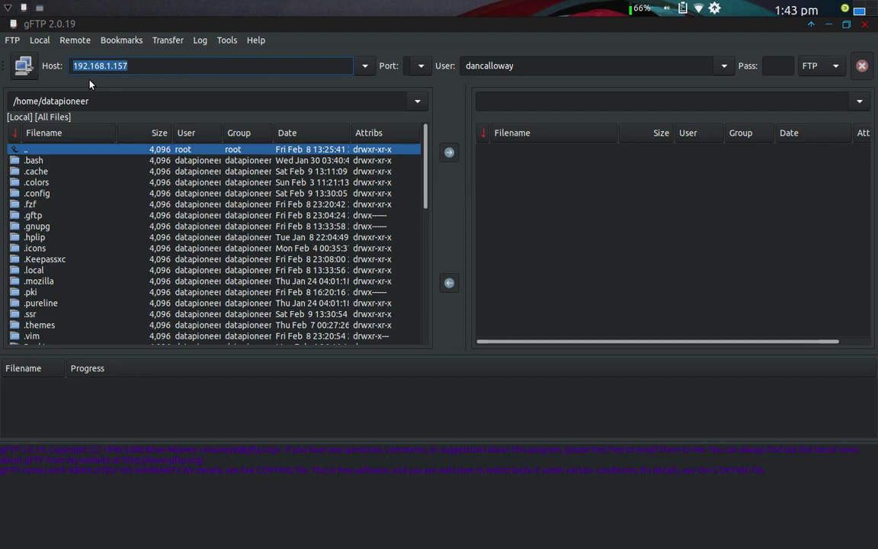
pyautogui.click(28, 69)
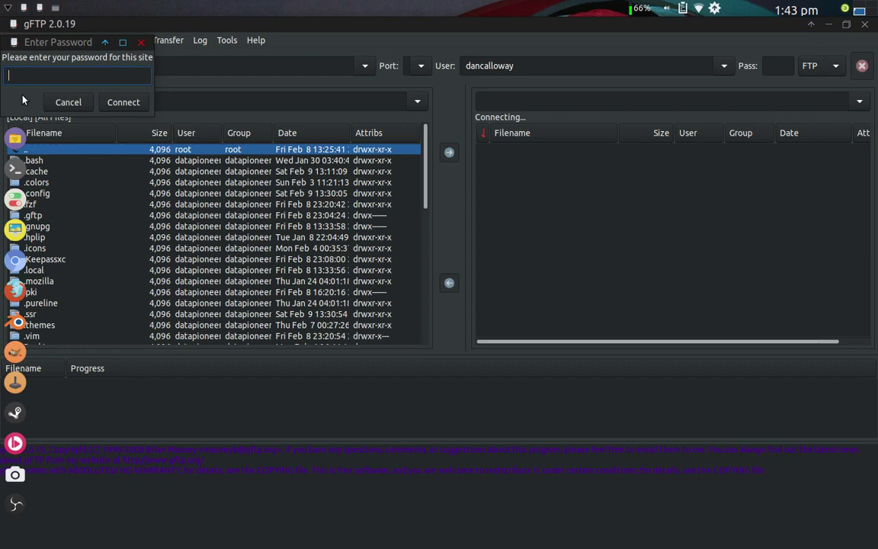
# Enter the server password to finish connecting to 192.168.1.157.
pyautogui.write('•••••••••')
pyautogui.press('Return')
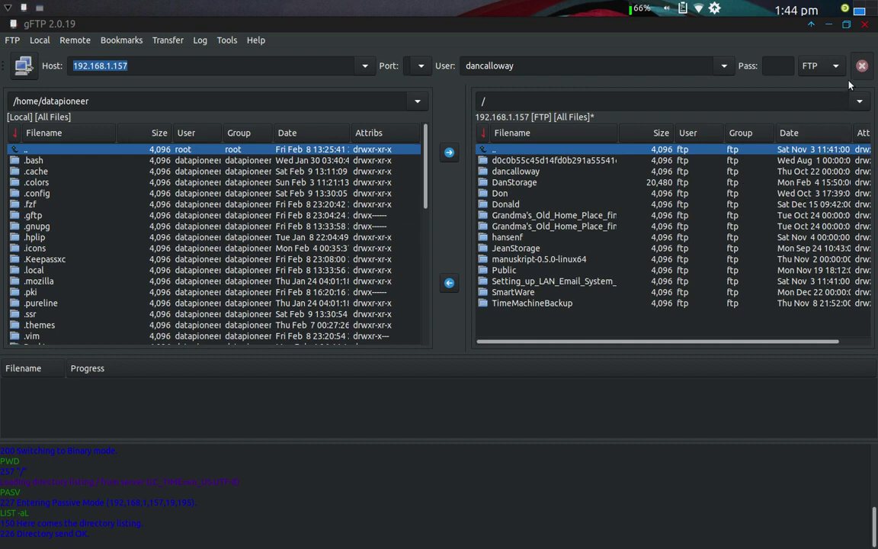
# Close gFTP, then browse the Internet and Multimedia categories in the applications menu.
pyautogui.click(865, 25)
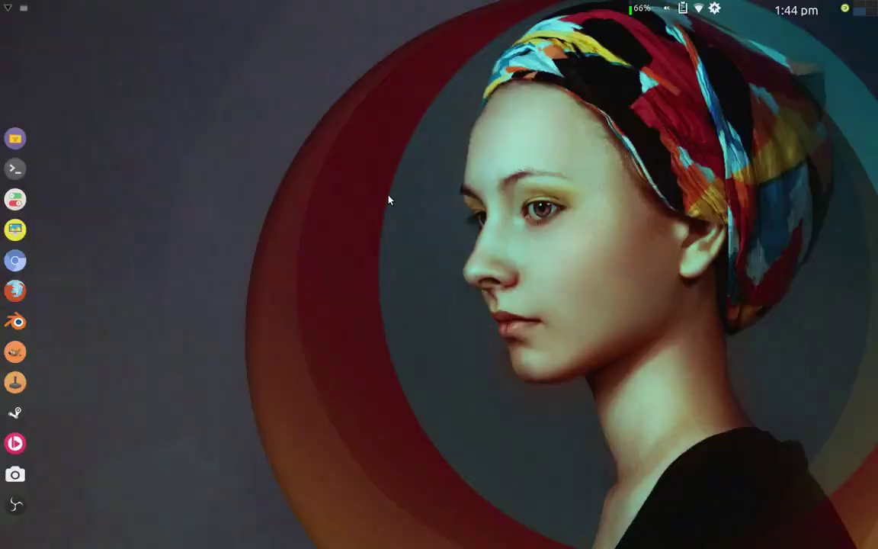
pyautogui.click(7, 9)
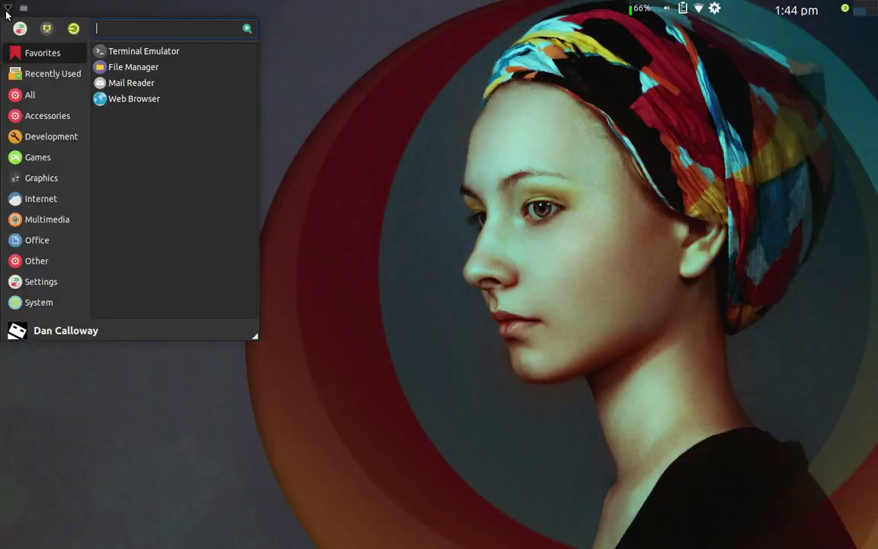
pyautogui.click(31, 199)
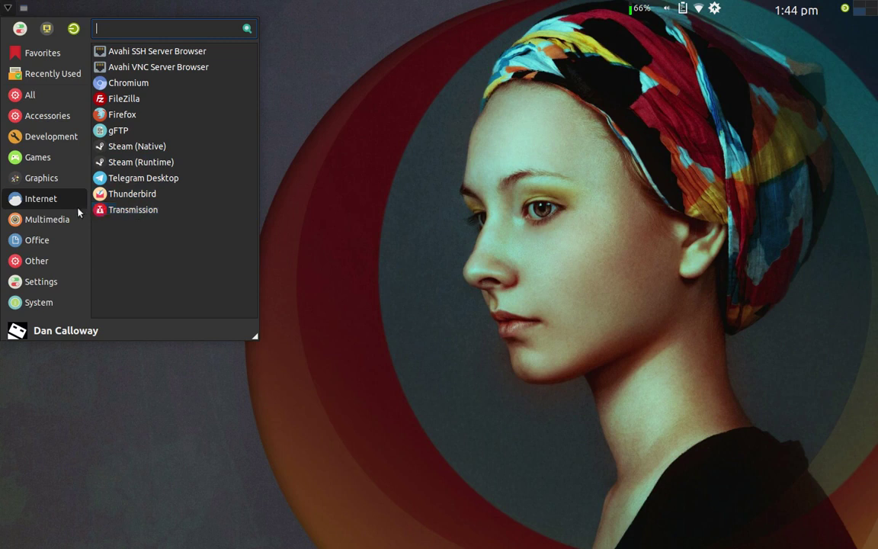
pyautogui.click(55, 220)
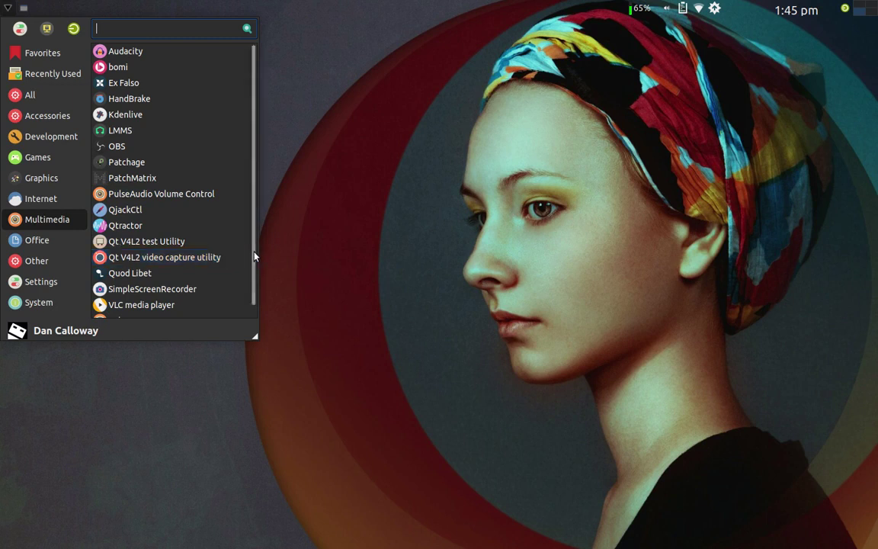
# Scroll the Multimedia list, then view the Office and Other categories.
pyautogui.scroll(-1, 255, 259)
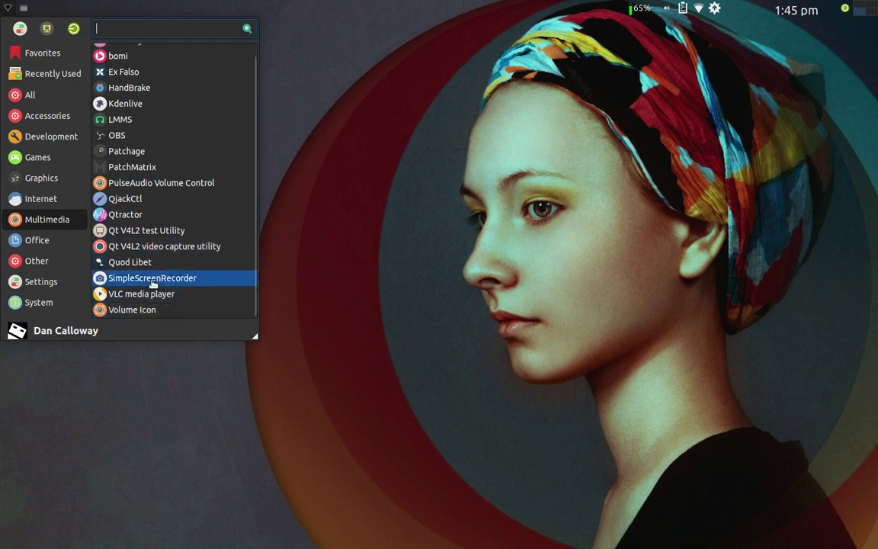
pyautogui.click(56, 240)
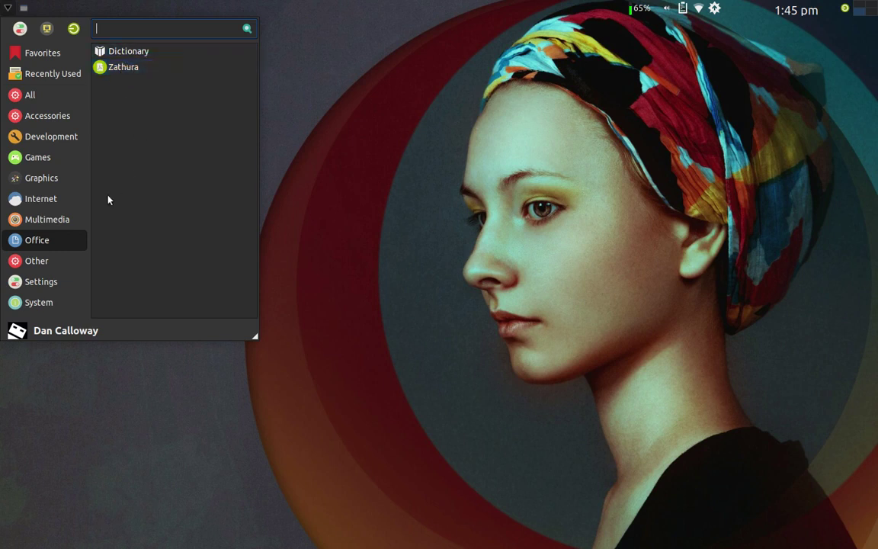
pyautogui.click(48, 261)
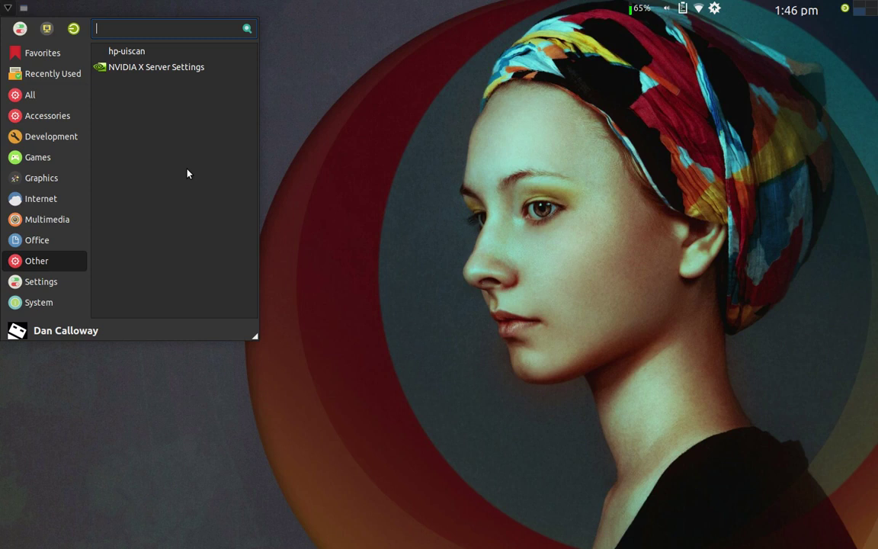
# View the Settings and System categories, then close the applications menu.
pyautogui.click(51, 287)
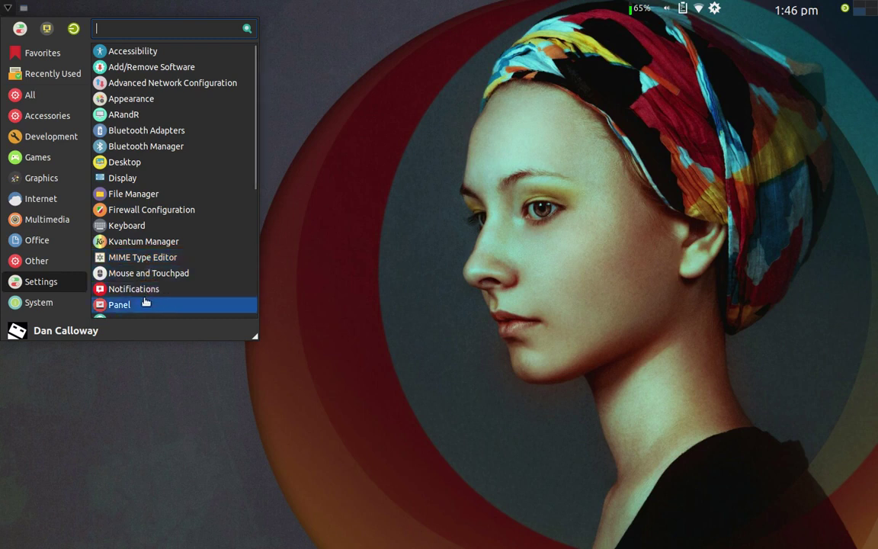
pyautogui.click(61, 301)
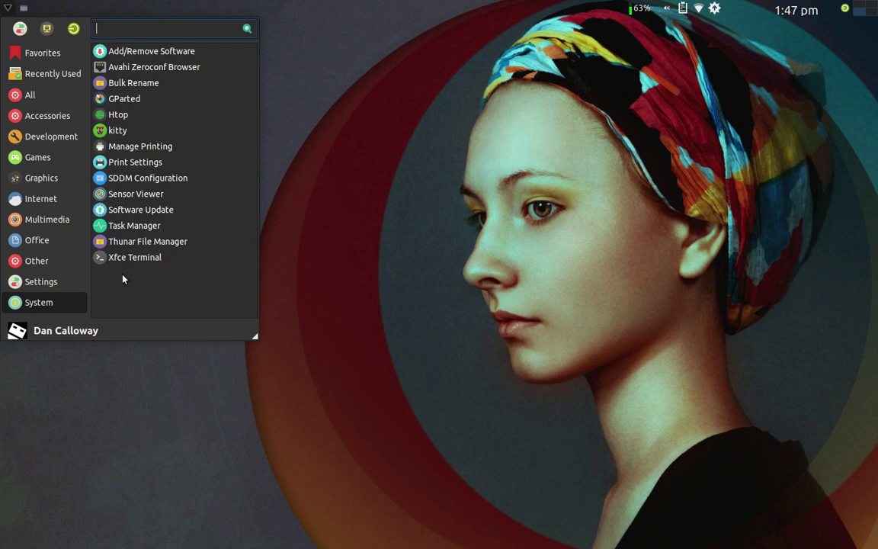
pyautogui.click(342, 277)
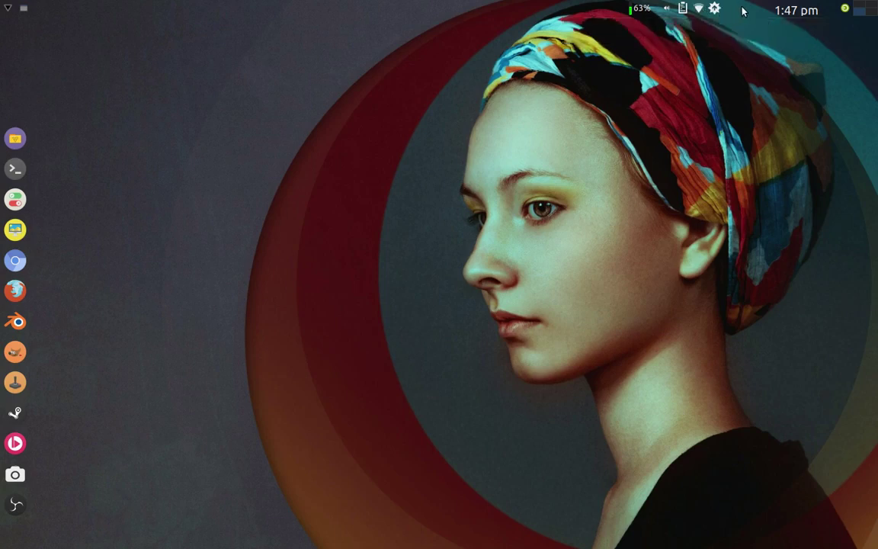
# Show the February 2019 calendar from the panel clock and dismiss it.
pyautogui.click(789, 11)
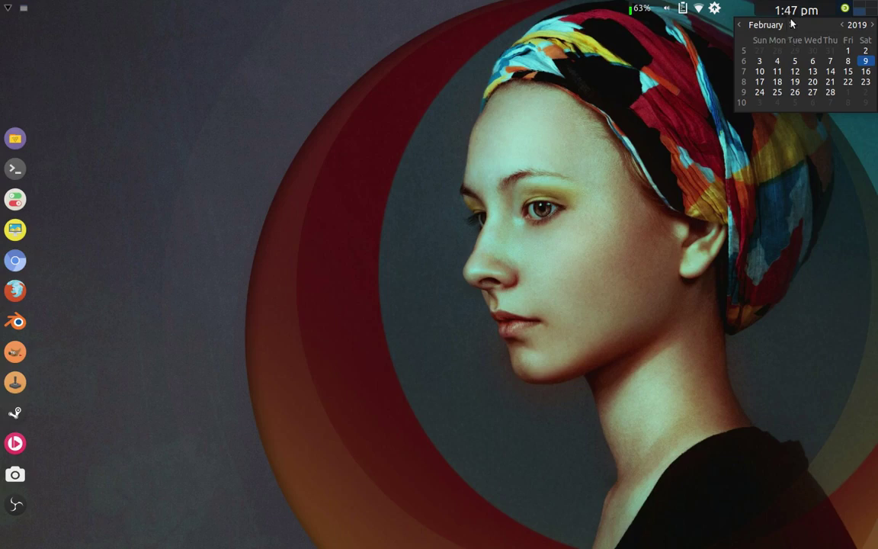
pyautogui.click(793, 13)
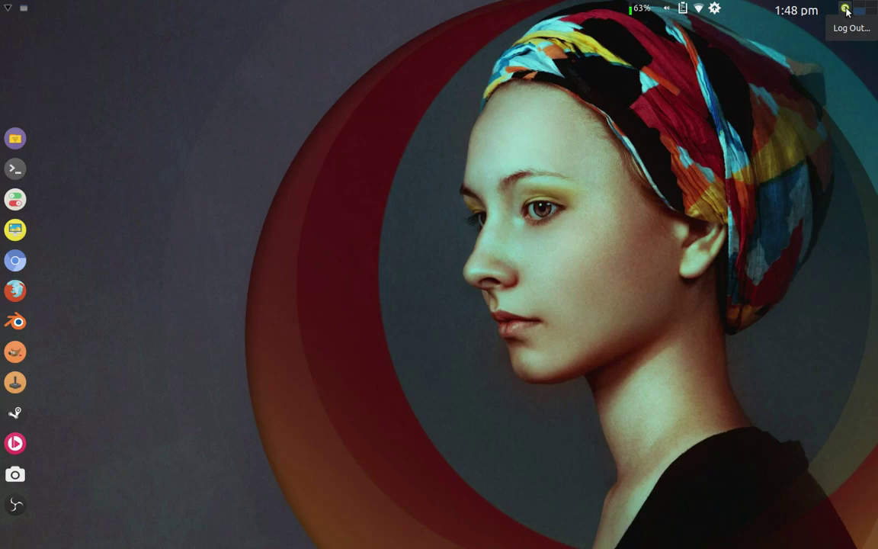
pyautogui.click(848, 12)
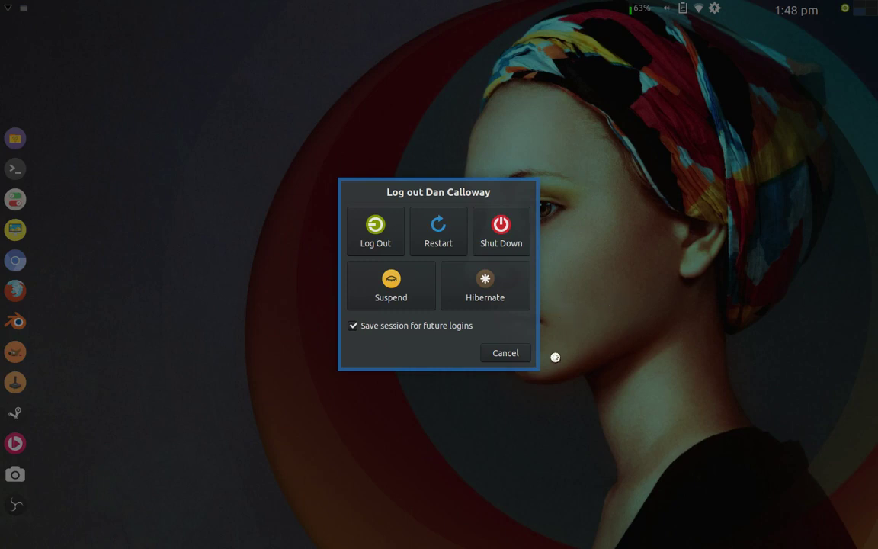
pyautogui.click(509, 363)
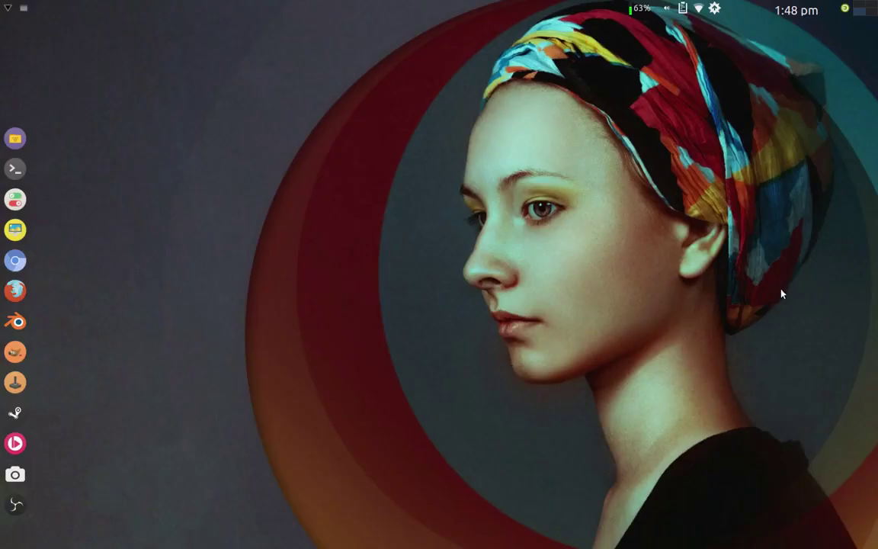